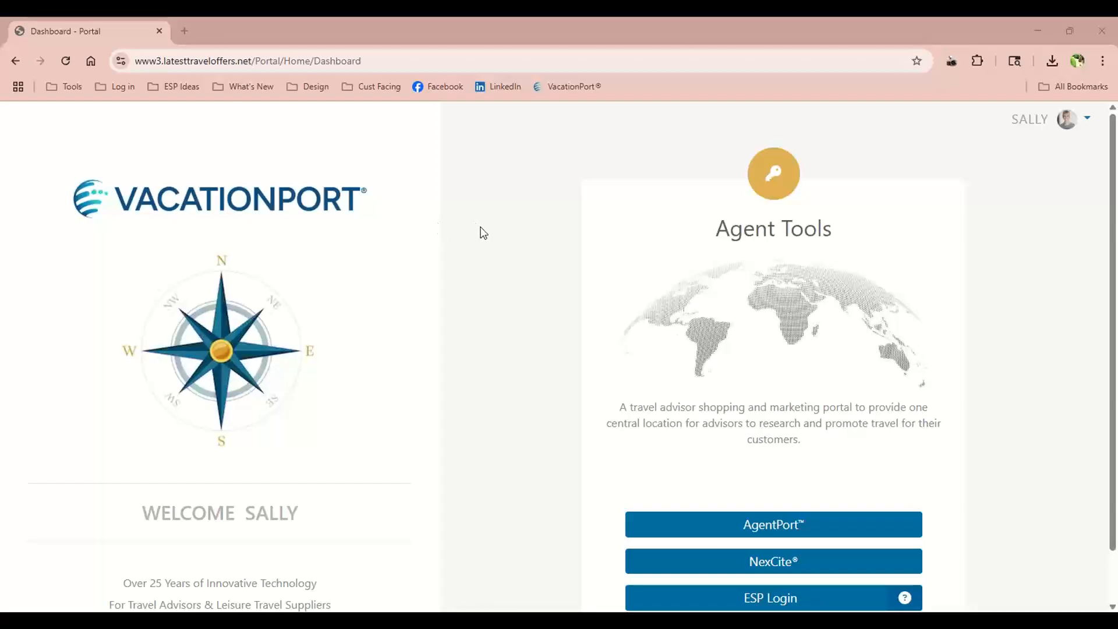
Step: Open NexCite from the agent tools on the portal dashboard
{"action": "scroll", "coordinate": [481, 232], "scroll_direction": "down", "scroll_amount": 1}
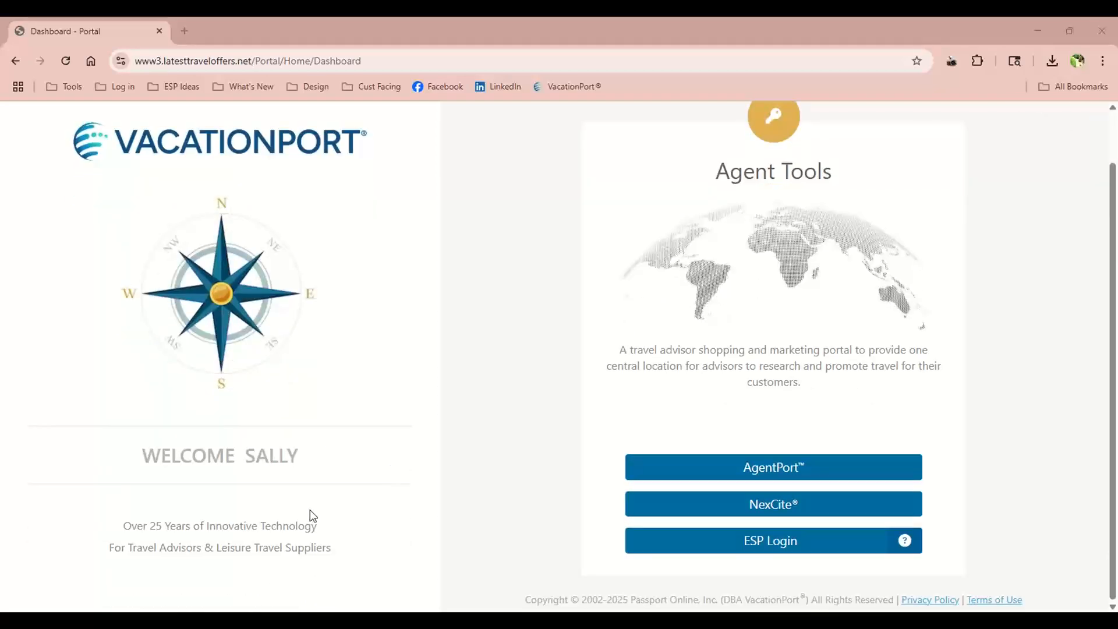
{"action": "scroll", "coordinate": [310, 509], "scroll_direction": "up", "scroll_amount": 1}
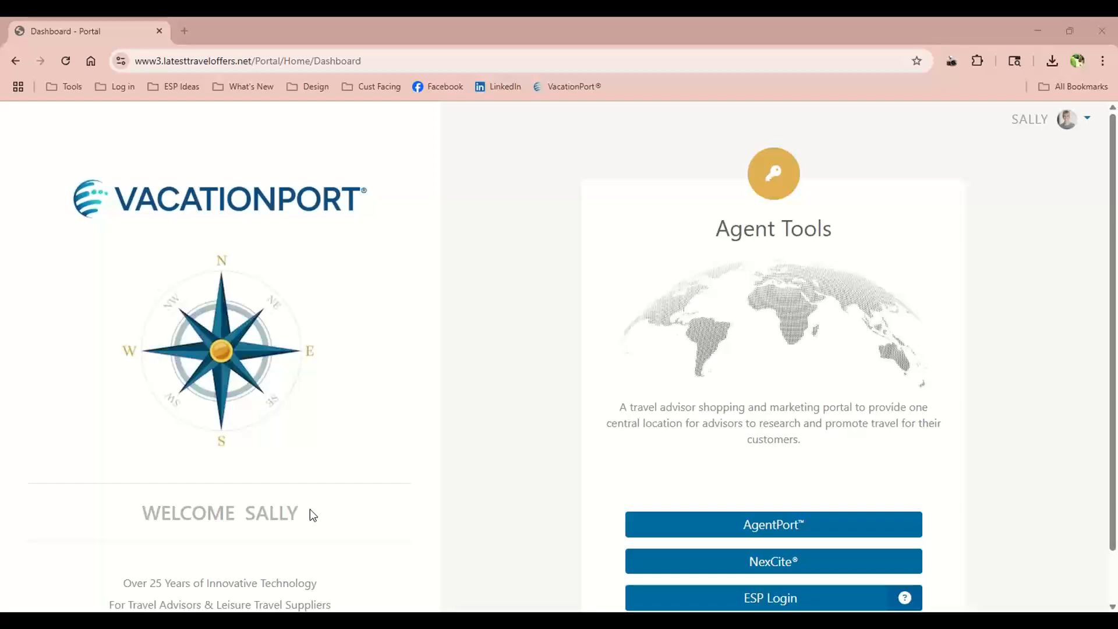
{"action": "scroll", "coordinate": [309, 508], "scroll_direction": "down", "scroll_amount": 1}
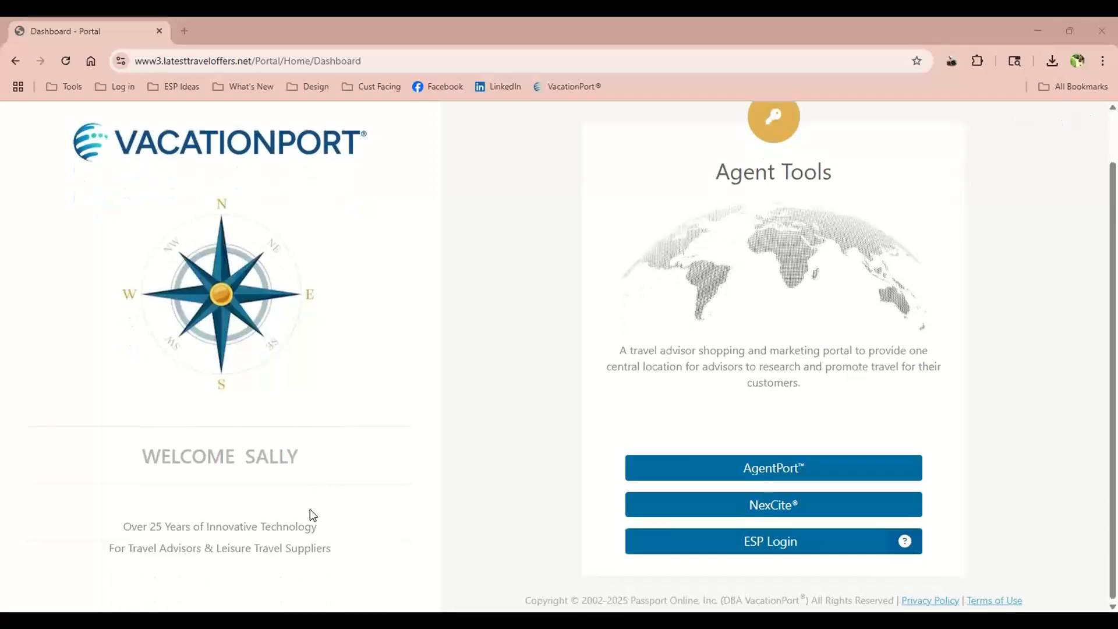
{"action": "left_click", "coordinate": [685, 503]}
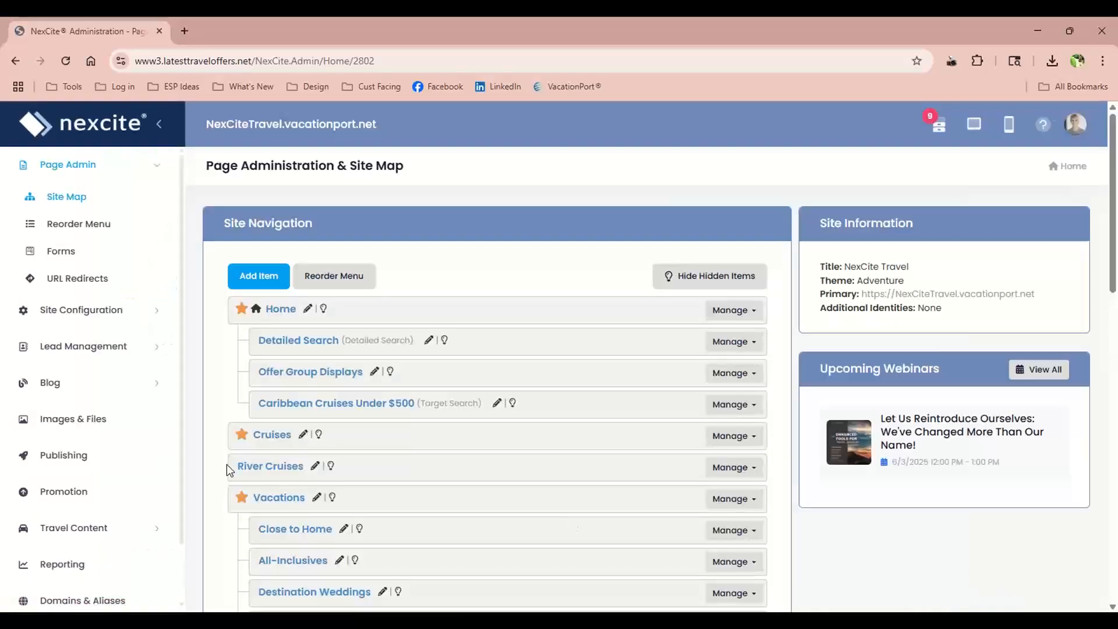
Step: Open the site's agent list within Travel Content's content management settings
{"action": "left_click", "coordinate": [71, 539]}
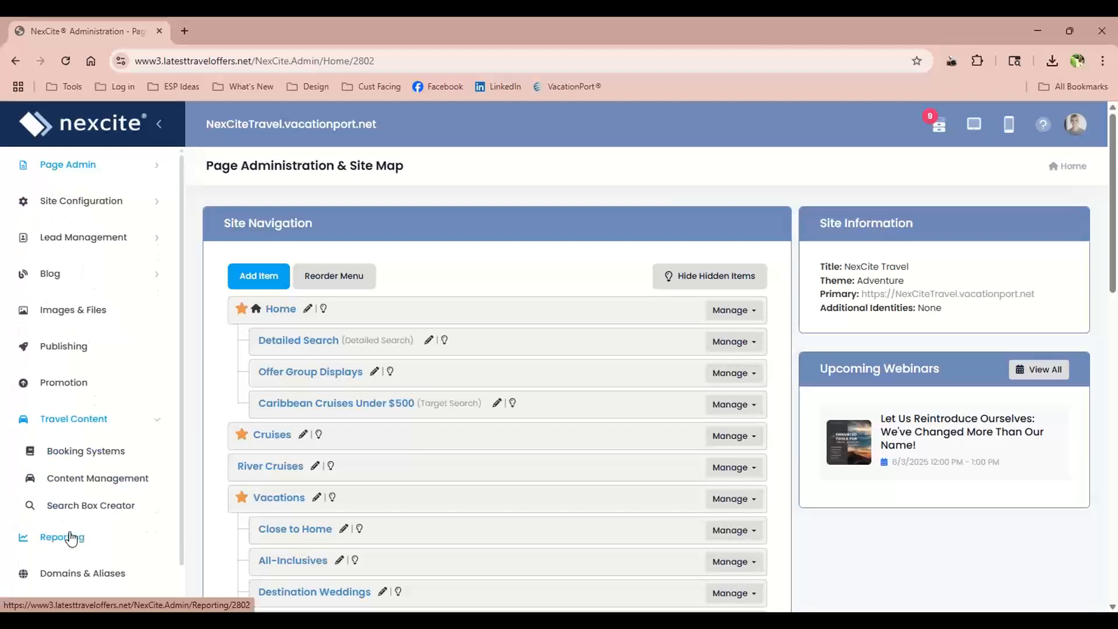
{"action": "left_click", "coordinate": [81, 481]}
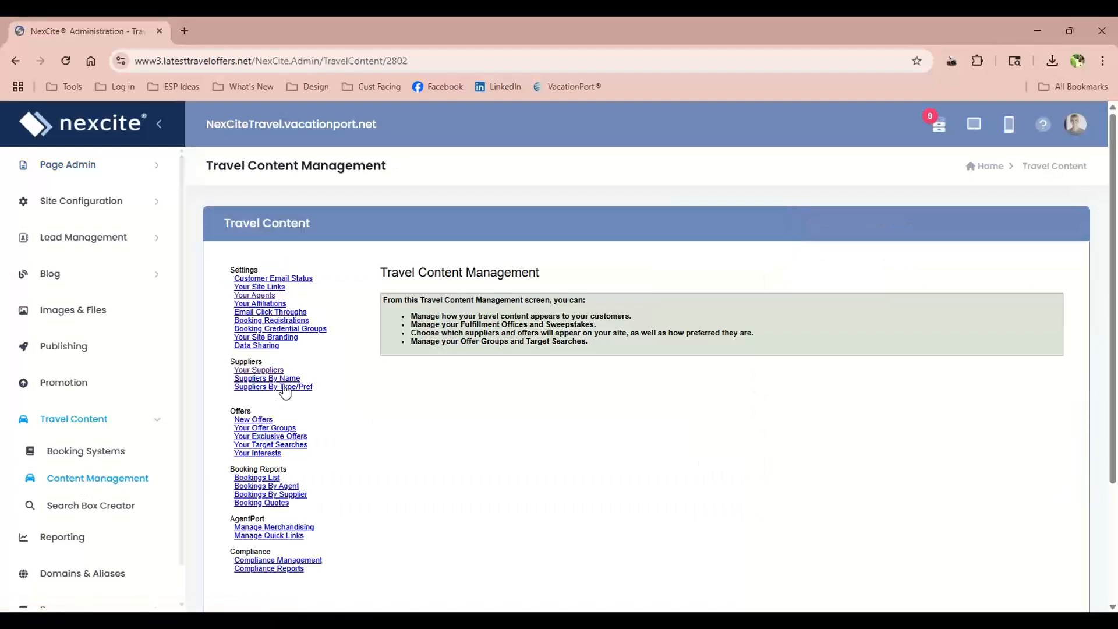
{"action": "left_click", "coordinate": [263, 298]}
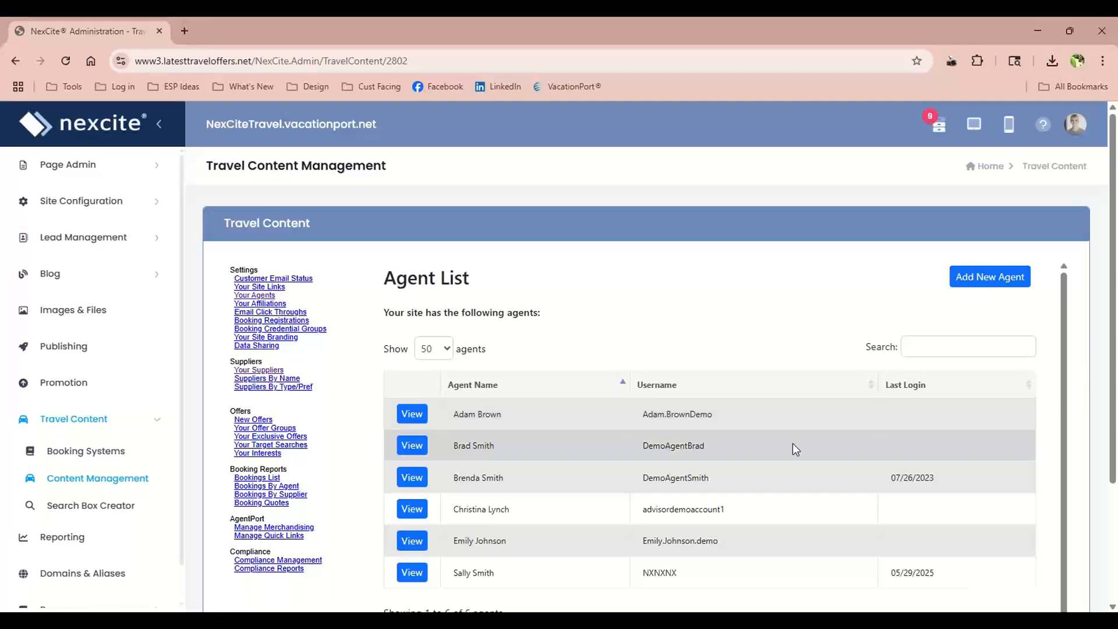
Step: Open the first listed agent's profile and review its biography, certifications, upcoming trips and testimonials
{"action": "left_click", "coordinate": [412, 412]}
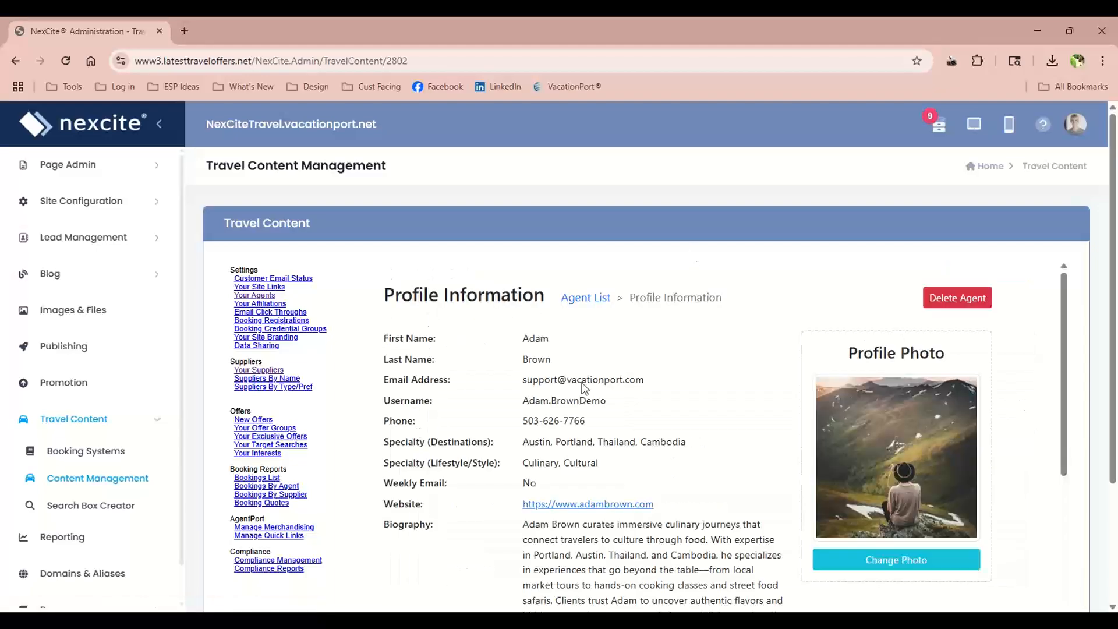
{"action": "scroll", "coordinate": [562, 319], "scroll_direction": "down", "scroll_amount": 4}
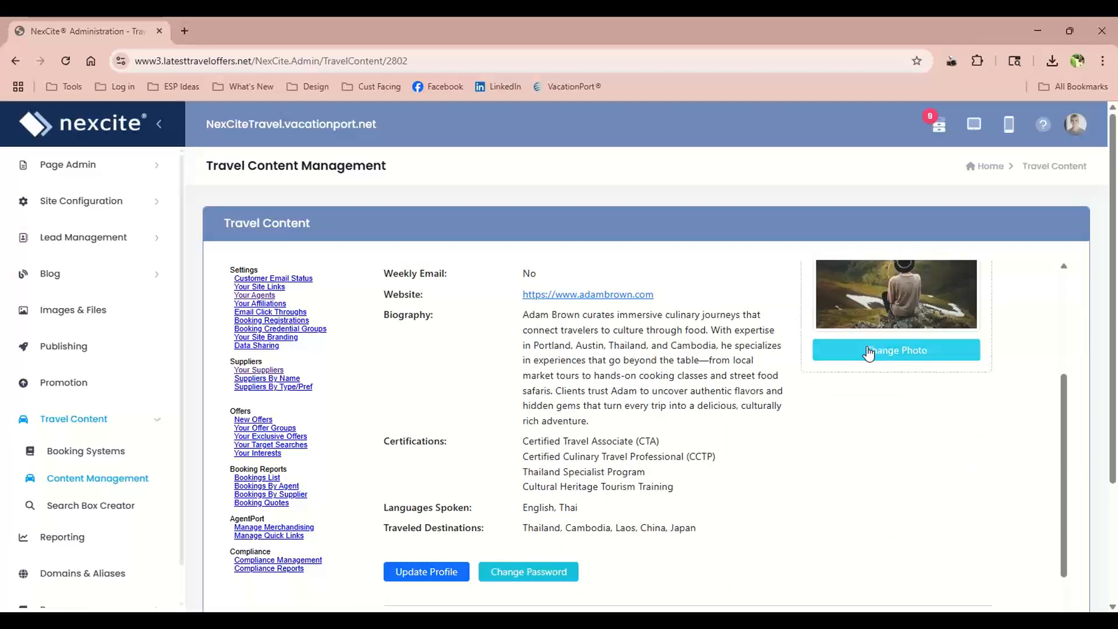
{"action": "scroll", "coordinate": [866, 438], "scroll_direction": "down", "scroll_amount": 3}
{"action": "scroll", "coordinate": [866, 438], "scroll_direction": "down", "scroll_amount": 1}
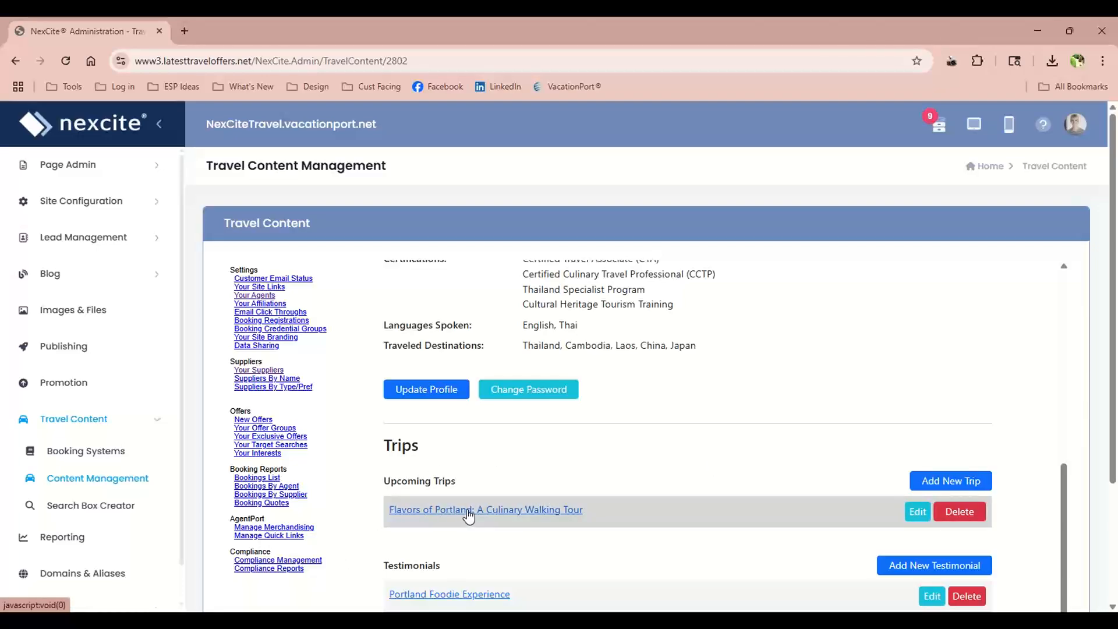
{"action": "scroll", "coordinate": [452, 544], "scroll_direction": "down", "scroll_amount": 1}
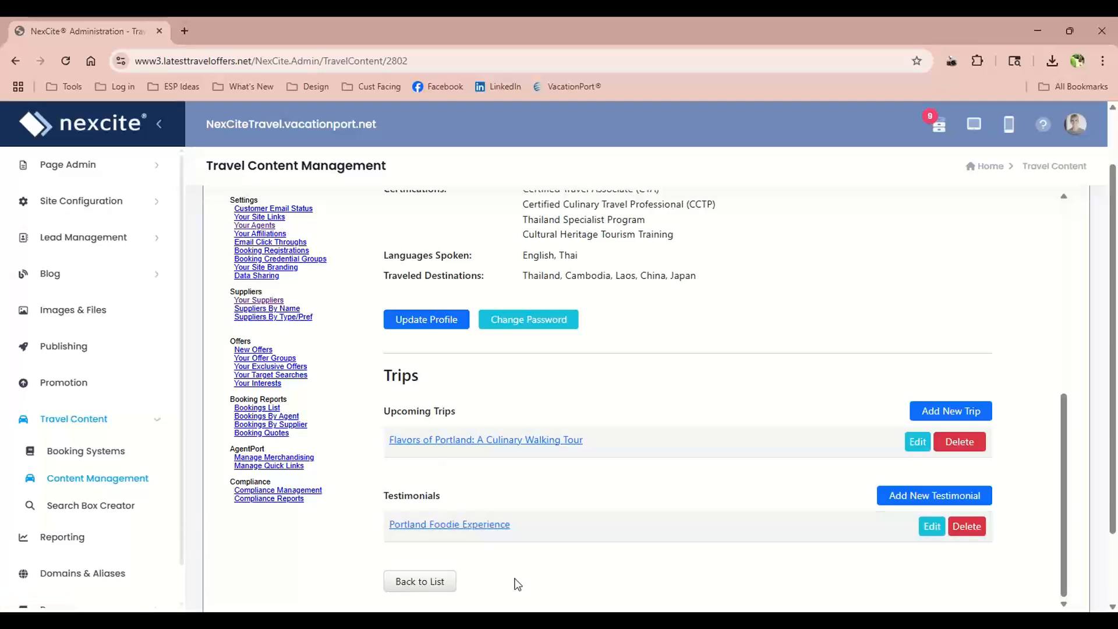
{"action": "scroll", "coordinate": [512, 584], "scroll_direction": "up", "scroll_amount": 3}
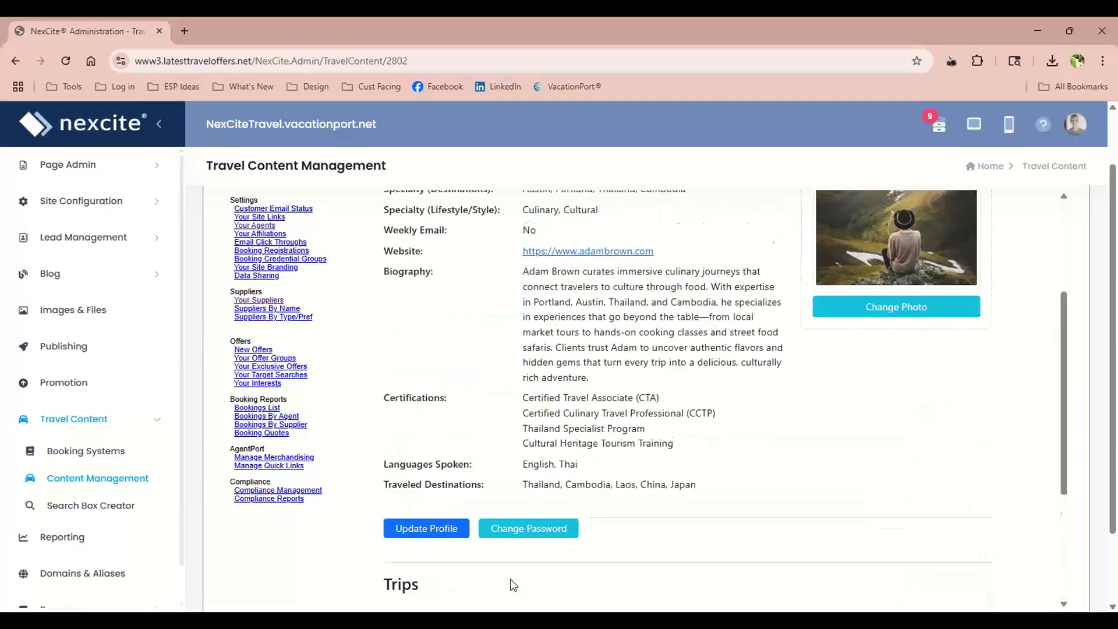
Step: Open the agent's Update Profile form and examine its contact, social media, specialty, biographical, language and travel fields
{"action": "left_click", "coordinate": [445, 533]}
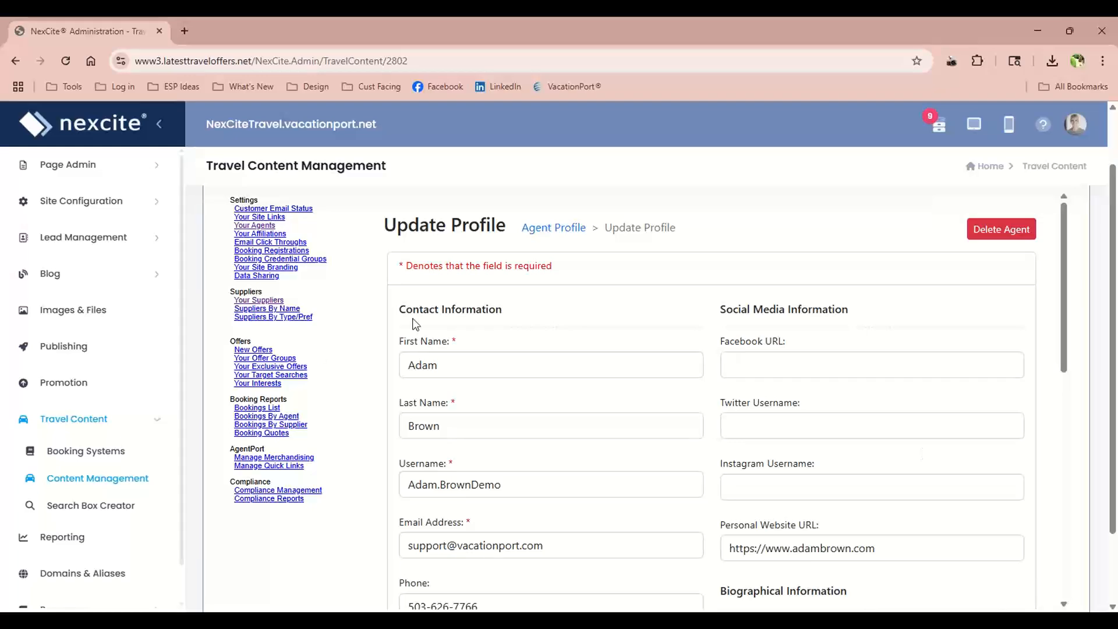
{"action": "scroll", "coordinate": [981, 491], "scroll_direction": "down", "scroll_amount": 1}
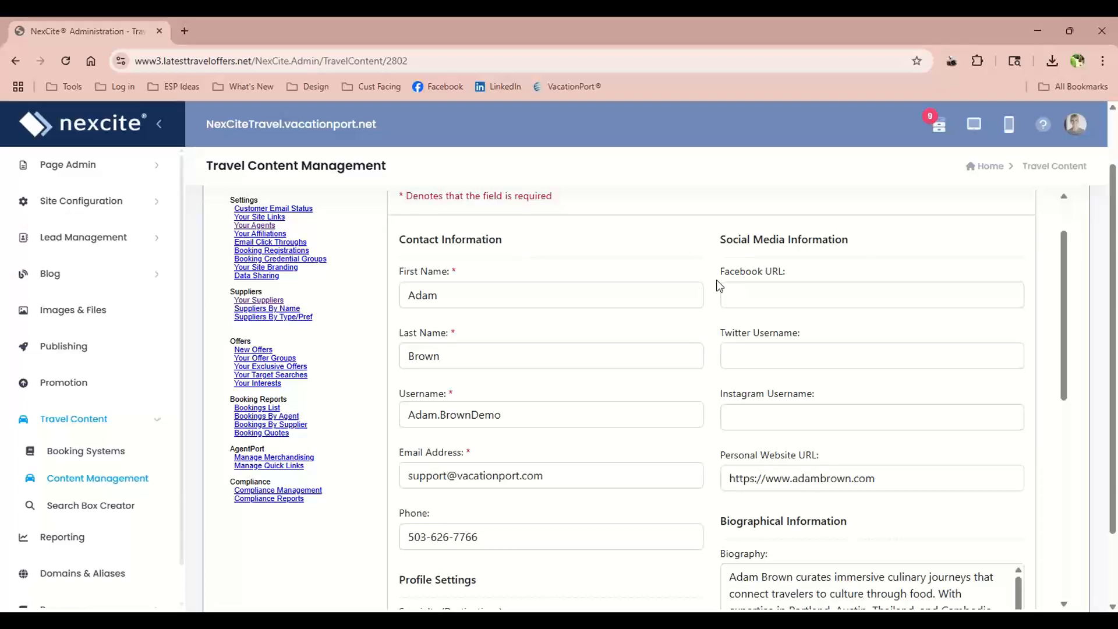
{"action": "scroll", "coordinate": [688, 390], "scroll_direction": "down", "scroll_amount": 1}
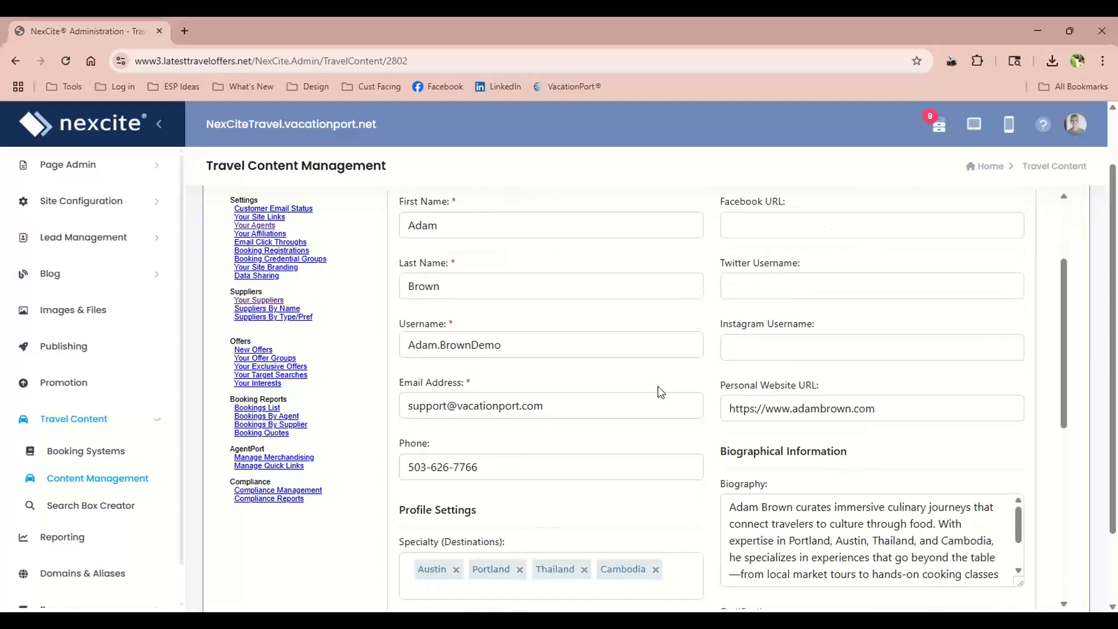
{"action": "scroll", "coordinate": [746, 394], "scroll_direction": "down", "scroll_amount": 2}
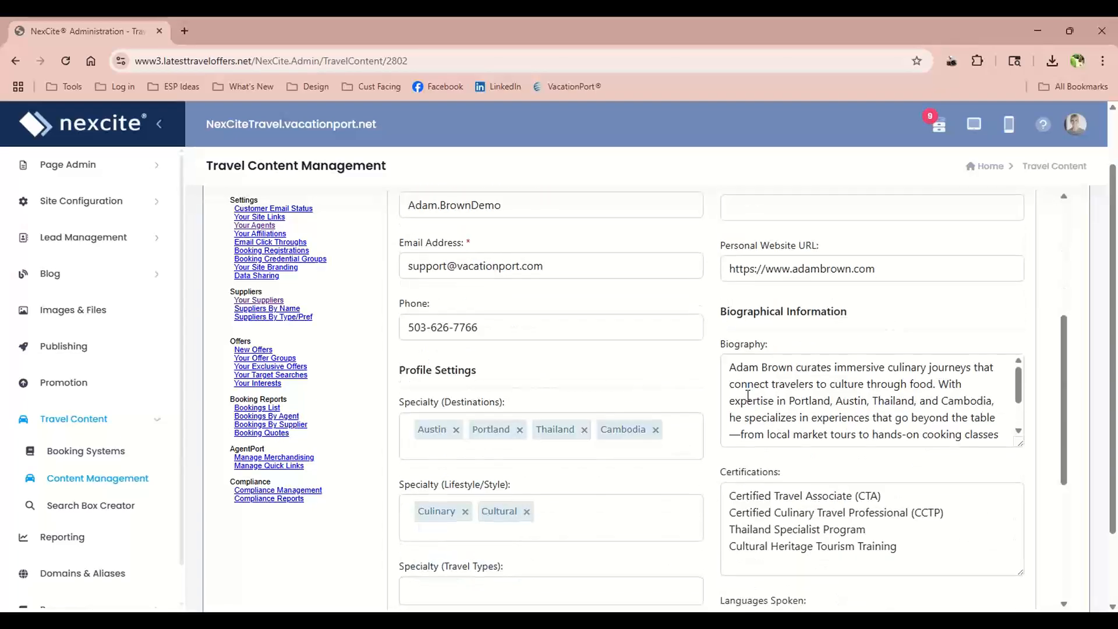
{"action": "scroll", "coordinate": [746, 395], "scroll_direction": "down", "scroll_amount": 1}
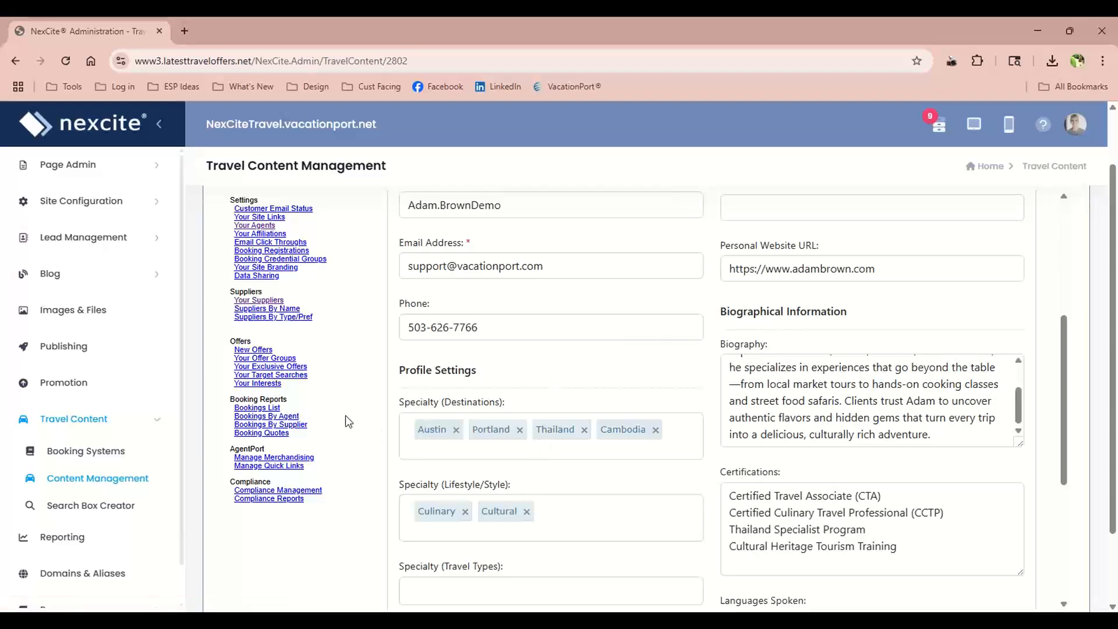
{"action": "scroll", "coordinate": [348, 498], "scroll_direction": "down", "scroll_amount": 2}
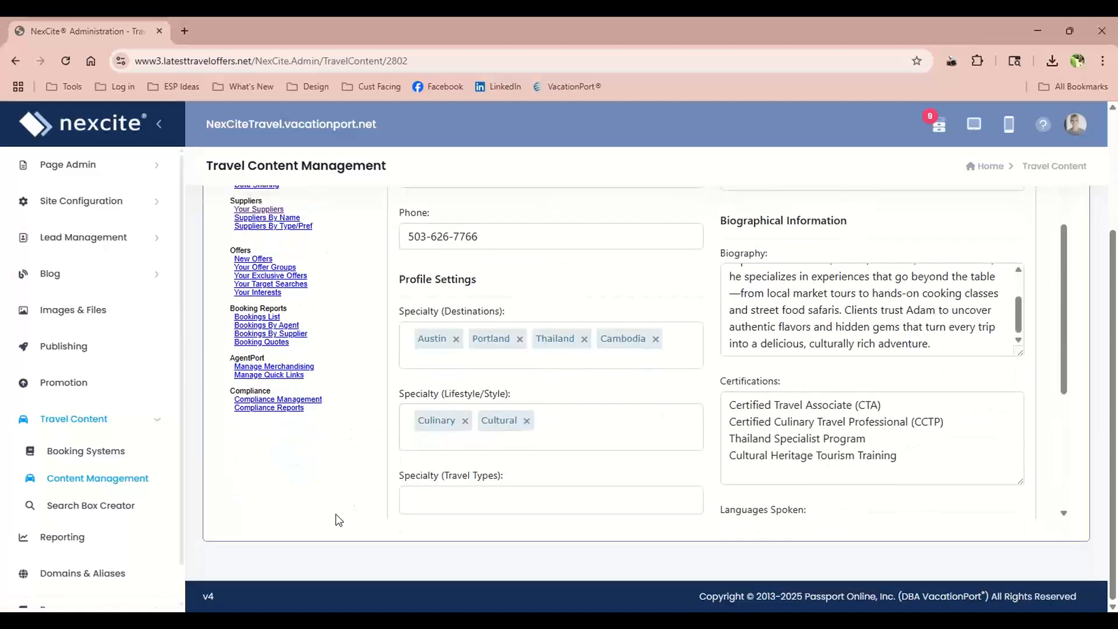
{"action": "scroll", "coordinate": [900, 292], "scroll_direction": "up", "scroll_amount": 2}
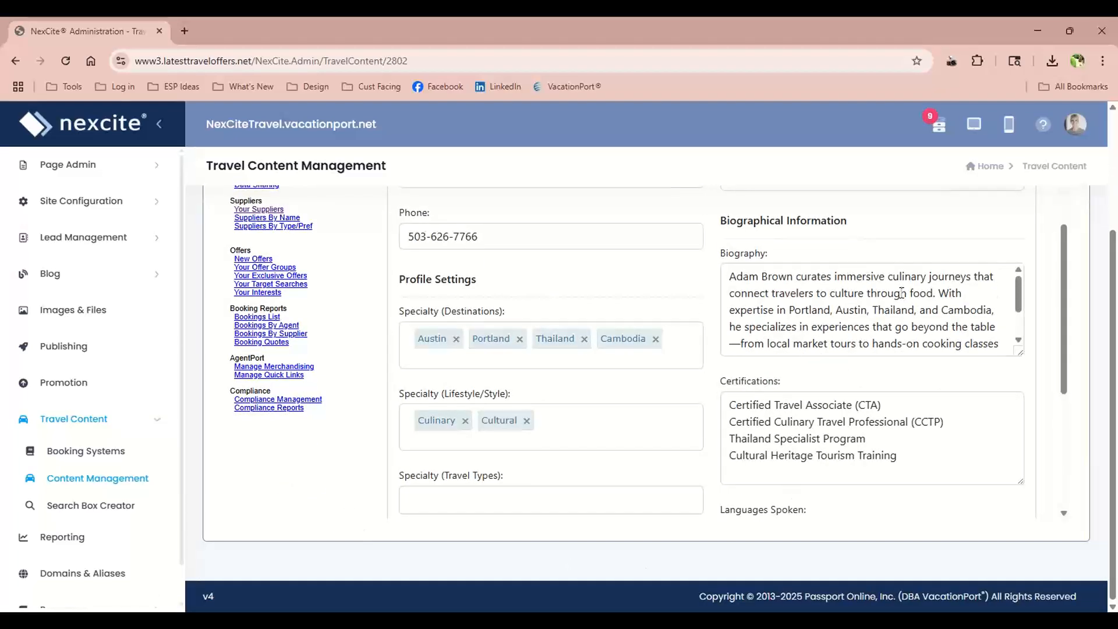
{"action": "left_click_drag", "start_coordinate": [1065, 380], "coordinate": [1075, 492]}
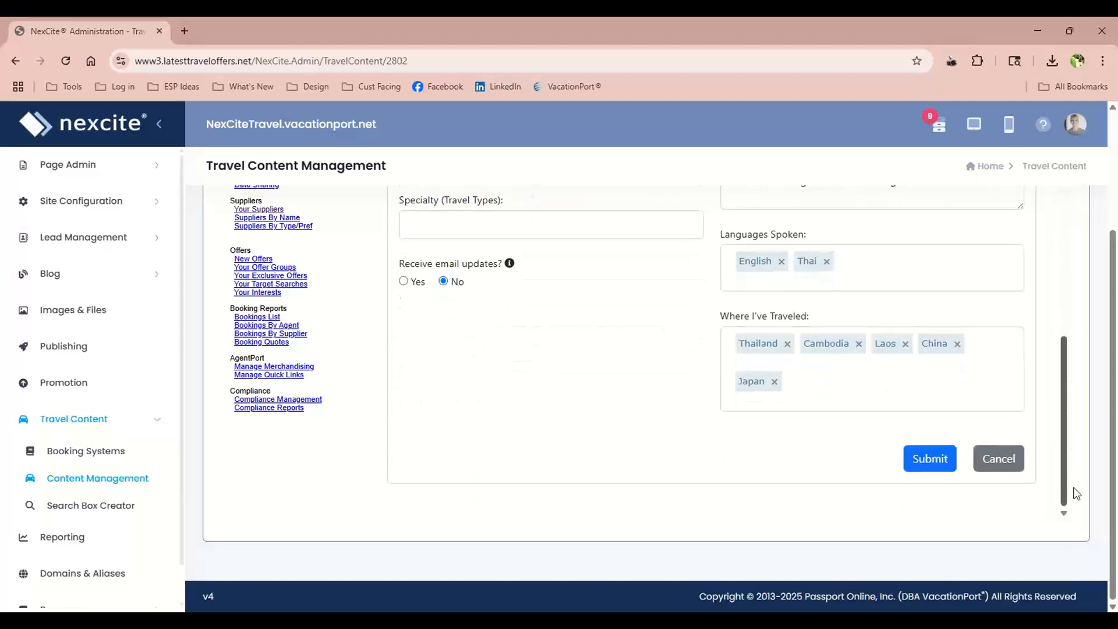
{"action": "left_click_drag", "start_coordinate": [1065, 450], "coordinate": [1058, 209]}
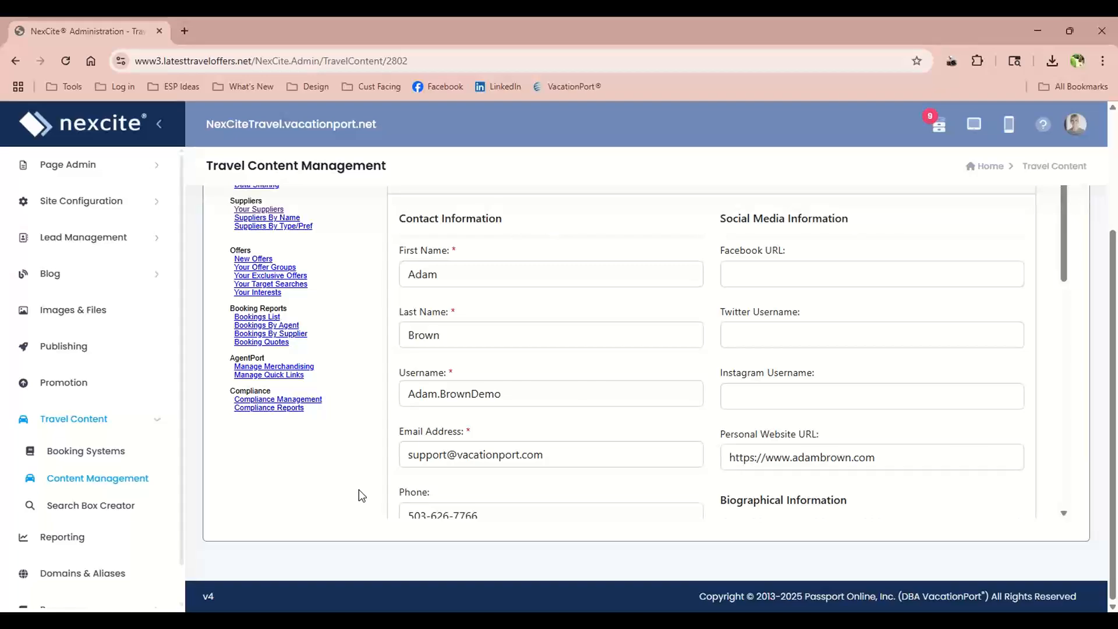
{"action": "scroll", "coordinate": [359, 495], "scroll_direction": "up", "scroll_amount": 3}
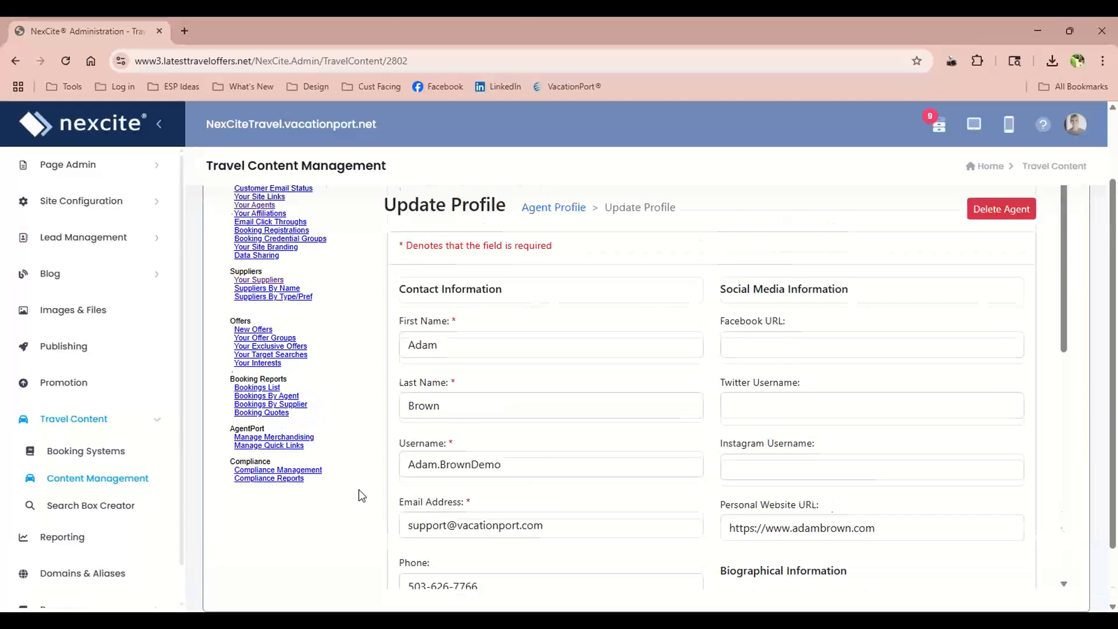
Step: Start adding a new Agent Directory menu link from the site map
{"action": "left_click", "coordinate": [65, 167]}
{"action": "left_click", "coordinate": [72, 203]}
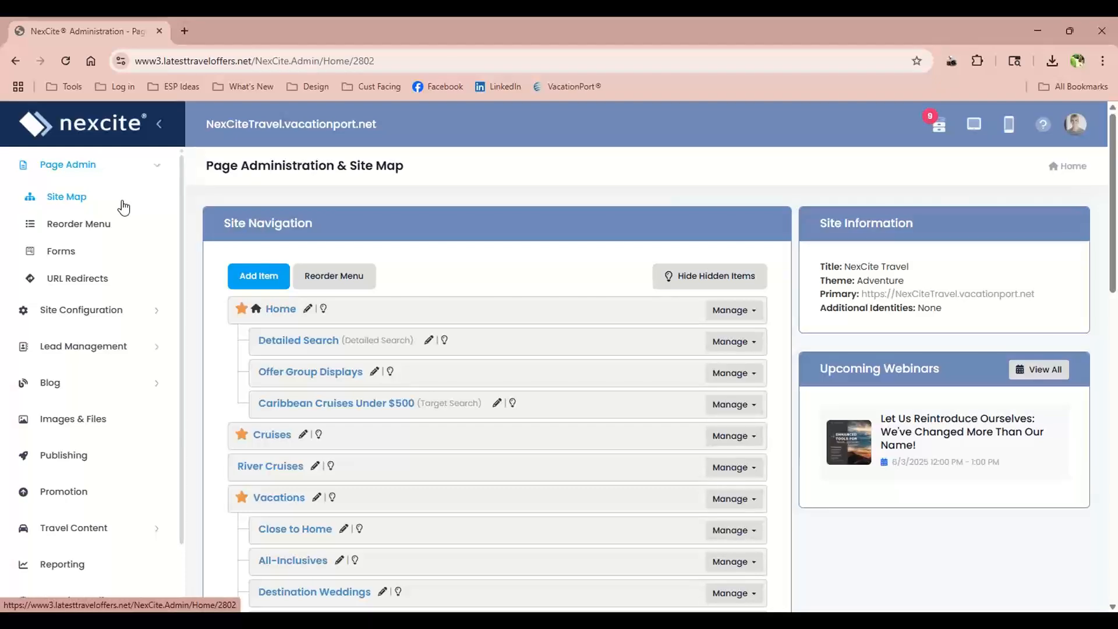
{"action": "left_click", "coordinate": [233, 274]}
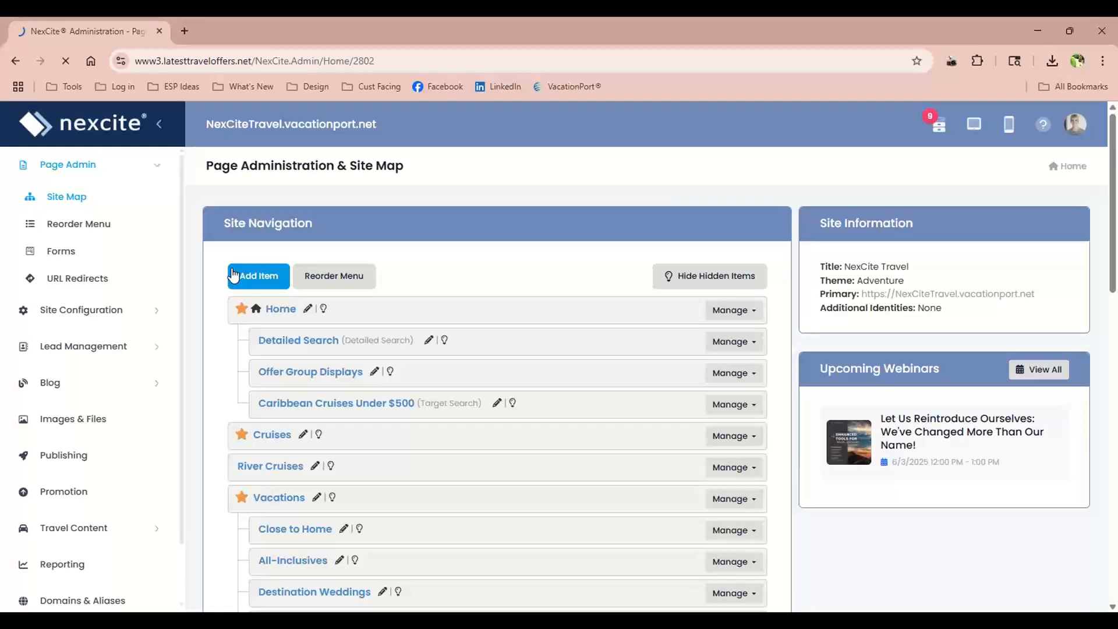
{"action": "scroll", "coordinate": [233, 274], "scroll_direction": "down", "scroll_amount": 3}
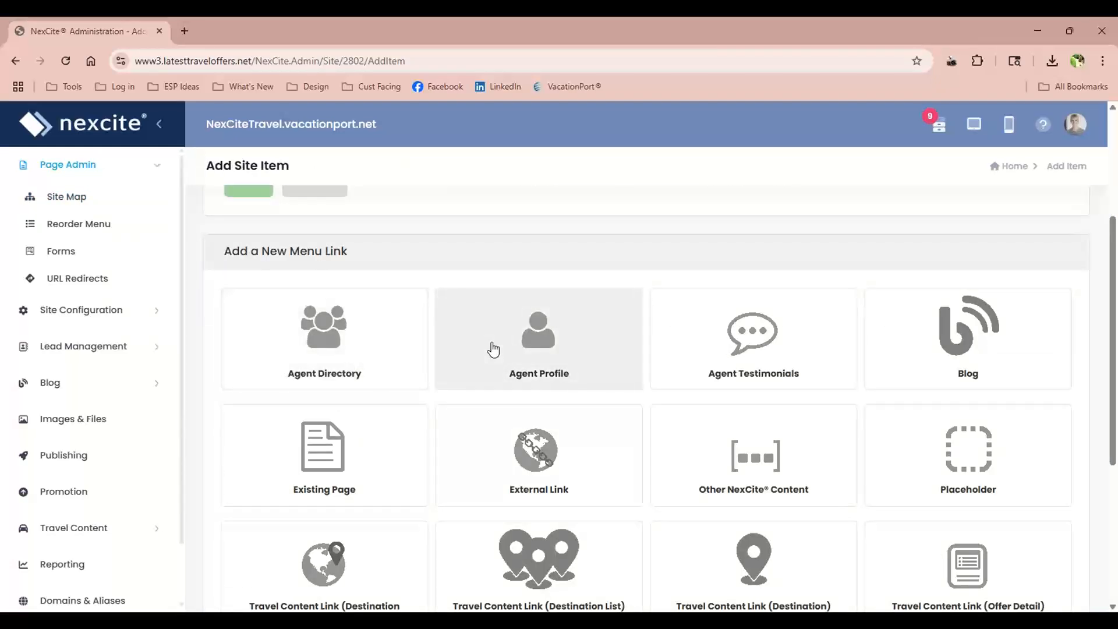
{"action": "left_click", "coordinate": [376, 340]}
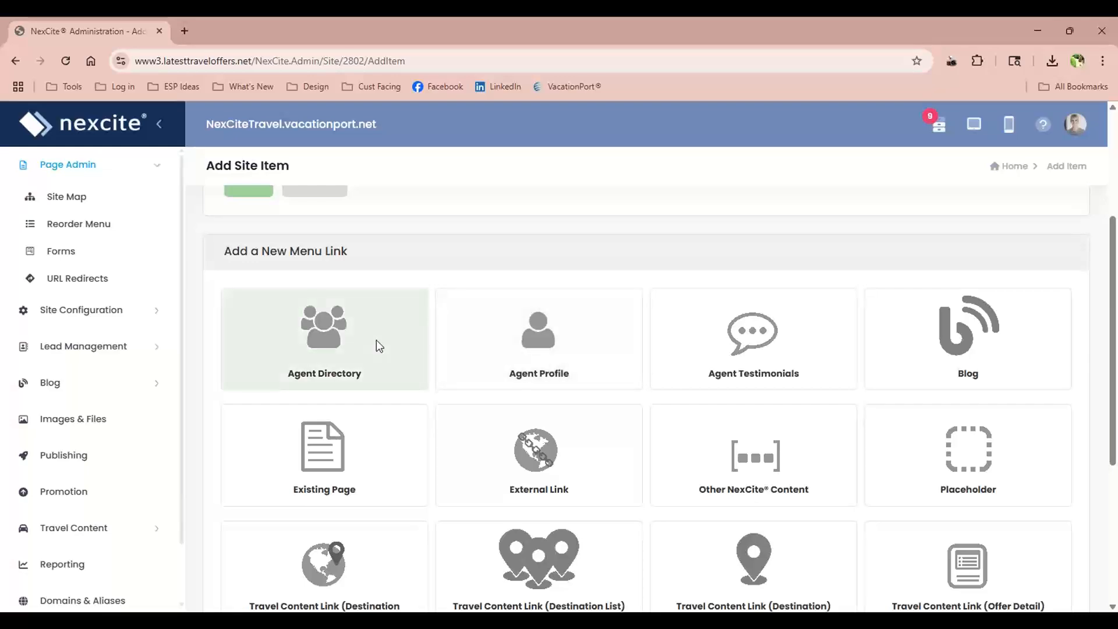
{"action": "scroll", "coordinate": [321, 359], "scroll_direction": "down", "scroll_amount": 2}
{"action": "left_click", "coordinate": [247, 517]}
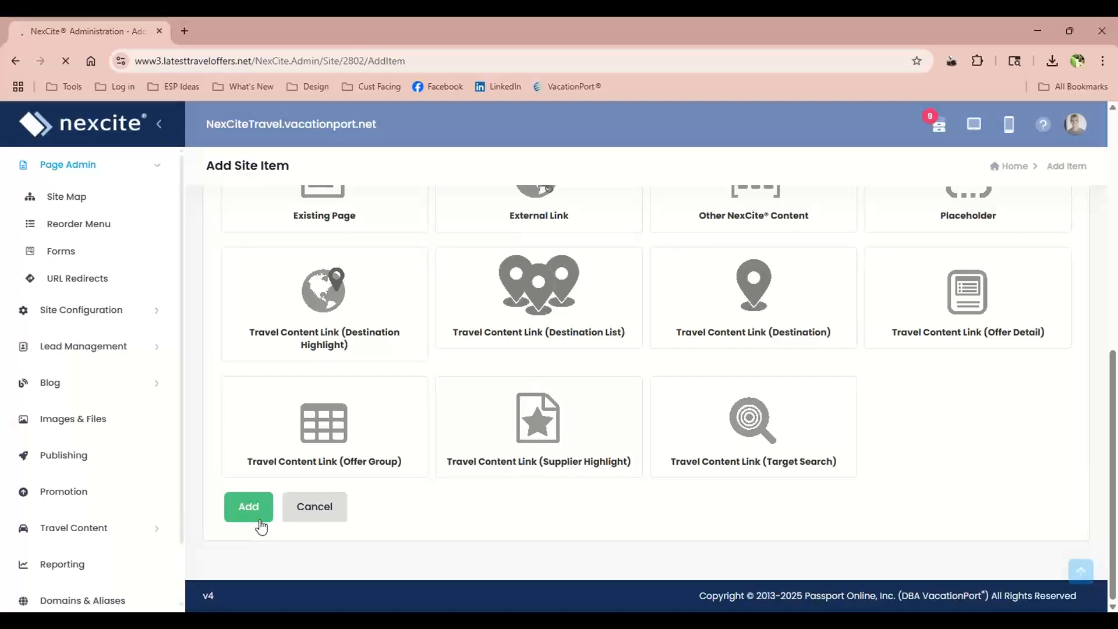
{"action": "scroll", "coordinate": [260, 527], "scroll_direction": "up", "scroll_amount": 5}
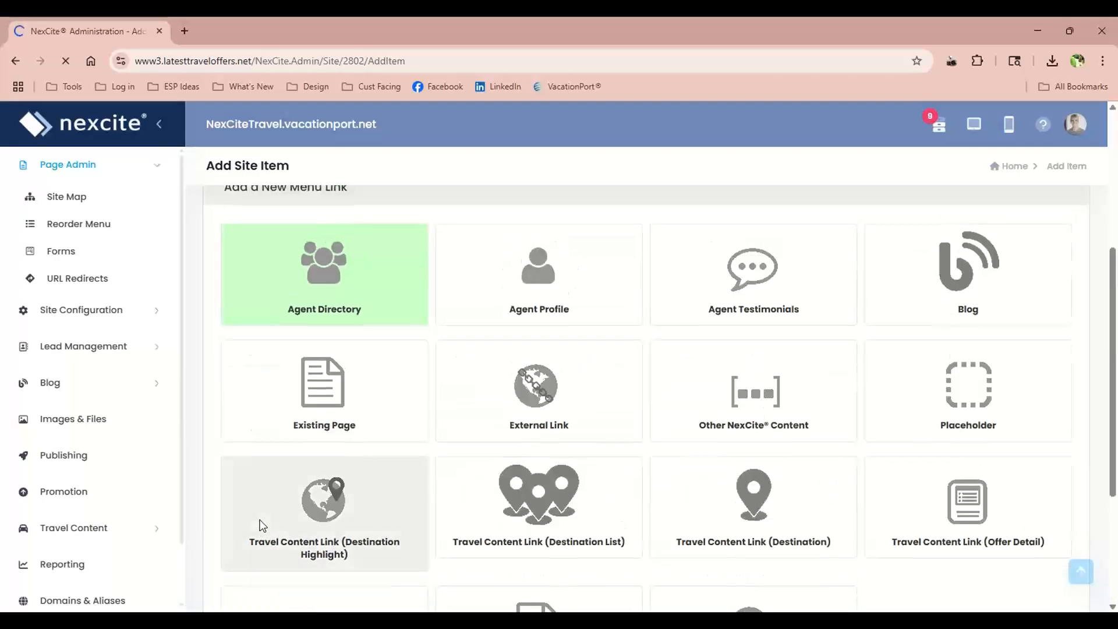
{"action": "scroll", "coordinate": [260, 527], "scroll_direction": "down", "scroll_amount": 5}
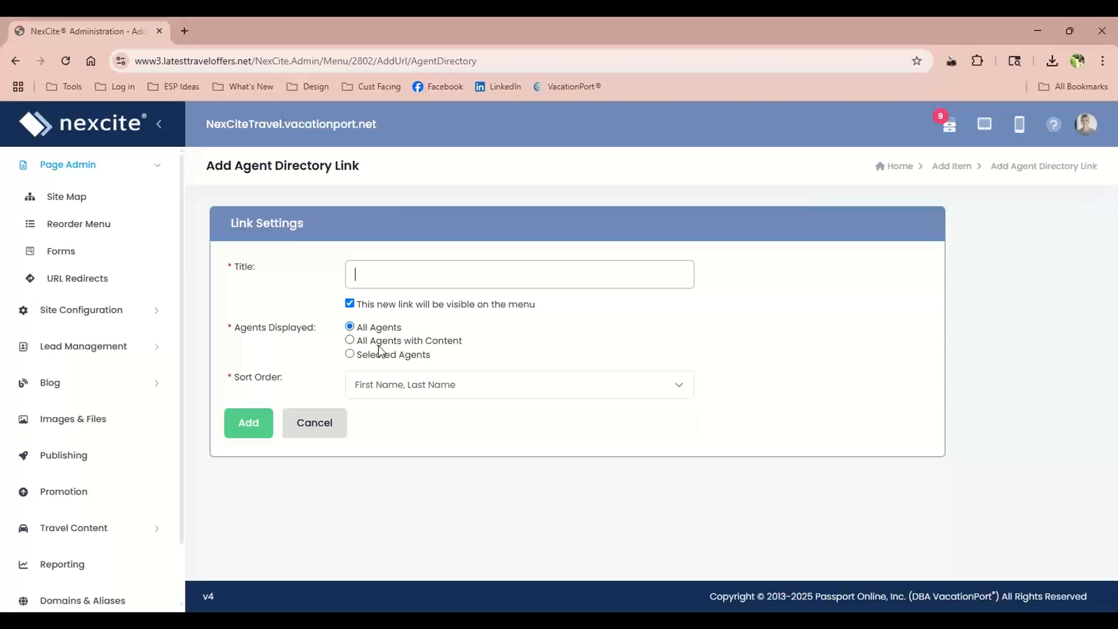
Step: Try the All Agents with Content and Selected Agents display options, and open the choice of agents to display
{"action": "left_click", "coordinate": [350, 341]}
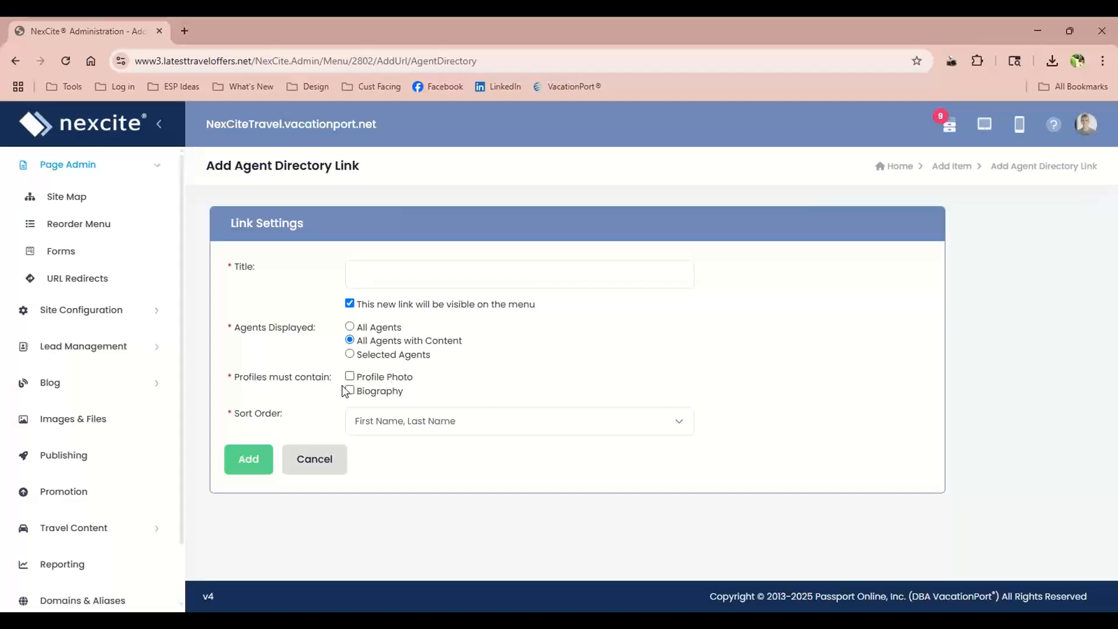
{"action": "left_click", "coordinate": [350, 354]}
{"action": "left_click", "coordinate": [376, 378]}
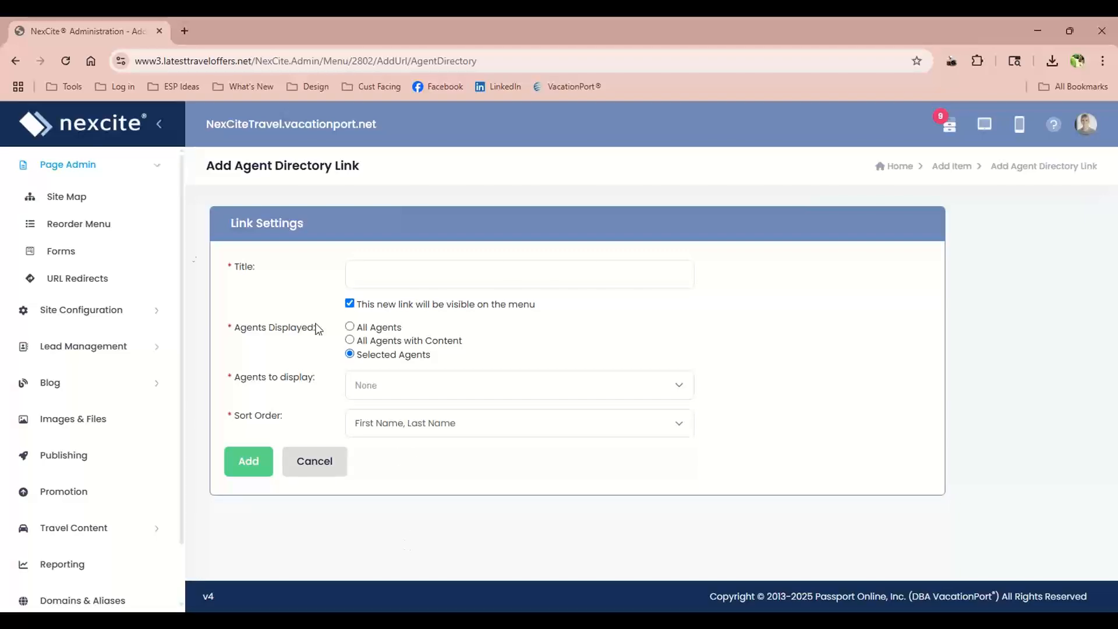
Step: Return to the site map and open the Our Advisors page for editing at its Flagstaff Office section
{"action": "left_click", "coordinate": [91, 206]}
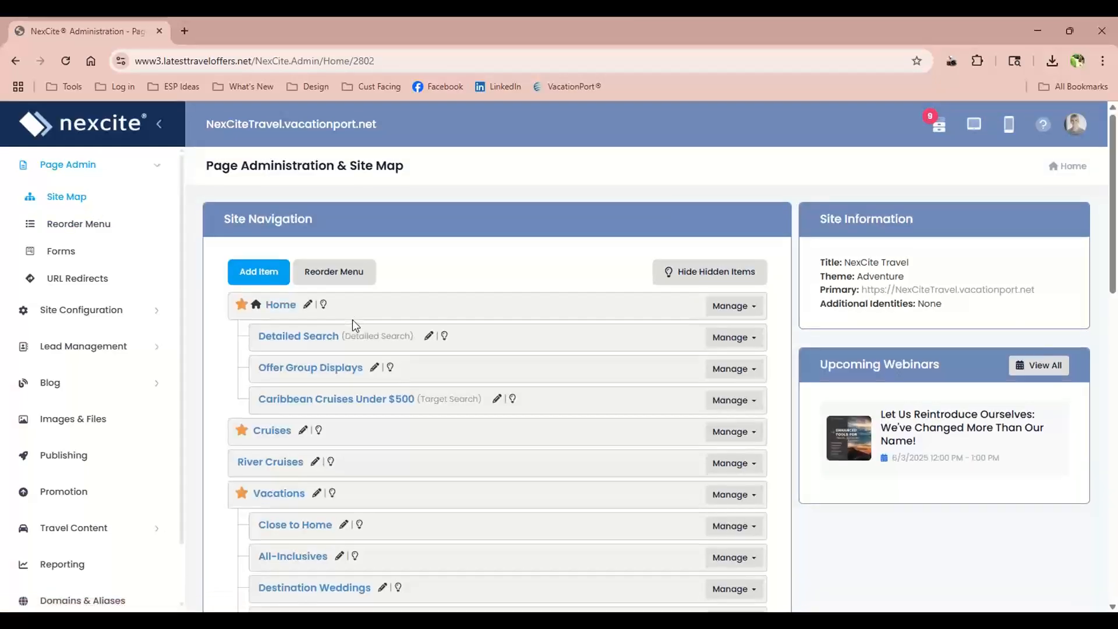
{"action": "scroll", "coordinate": [352, 321], "scroll_direction": "down", "scroll_amount": 15}
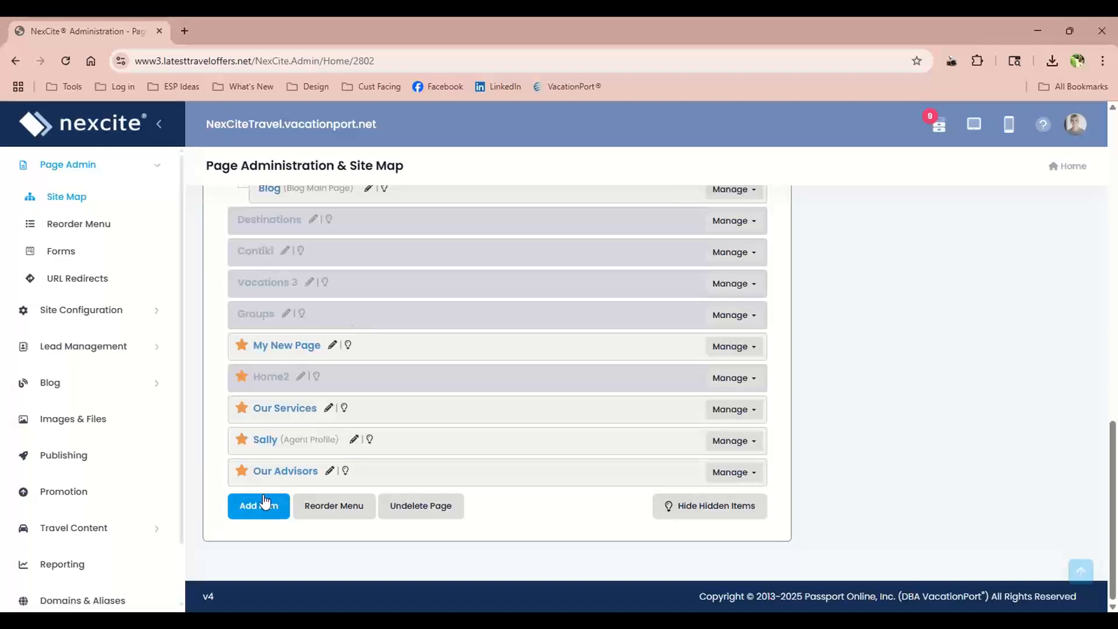
{"action": "left_click", "coordinate": [287, 472]}
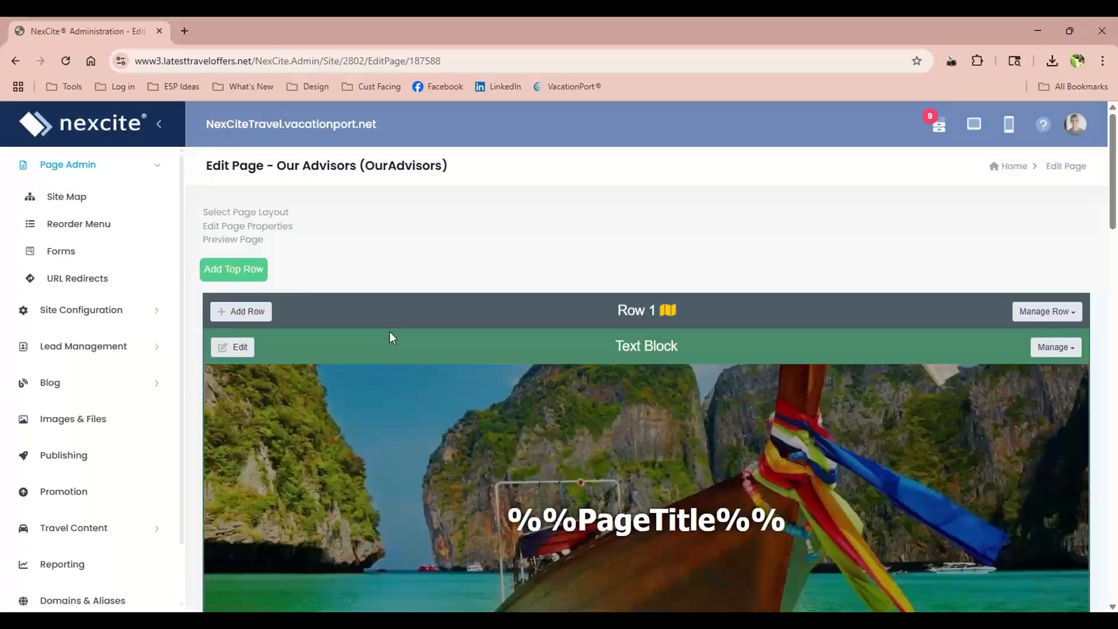
{"action": "scroll", "coordinate": [391, 344], "scroll_direction": "down", "scroll_amount": 10}
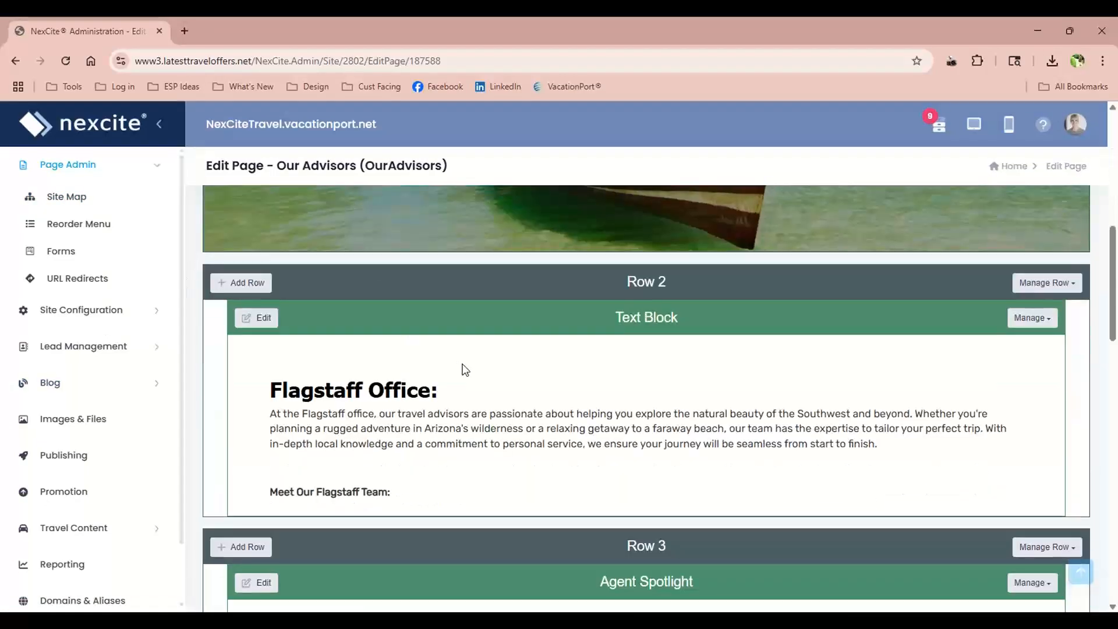
Step: Add a single-column row at the bottom of the Our Advisors page, below the Portland office's agents
{"action": "scroll", "coordinate": [464, 368], "scroll_direction": "down", "scroll_amount": 5}
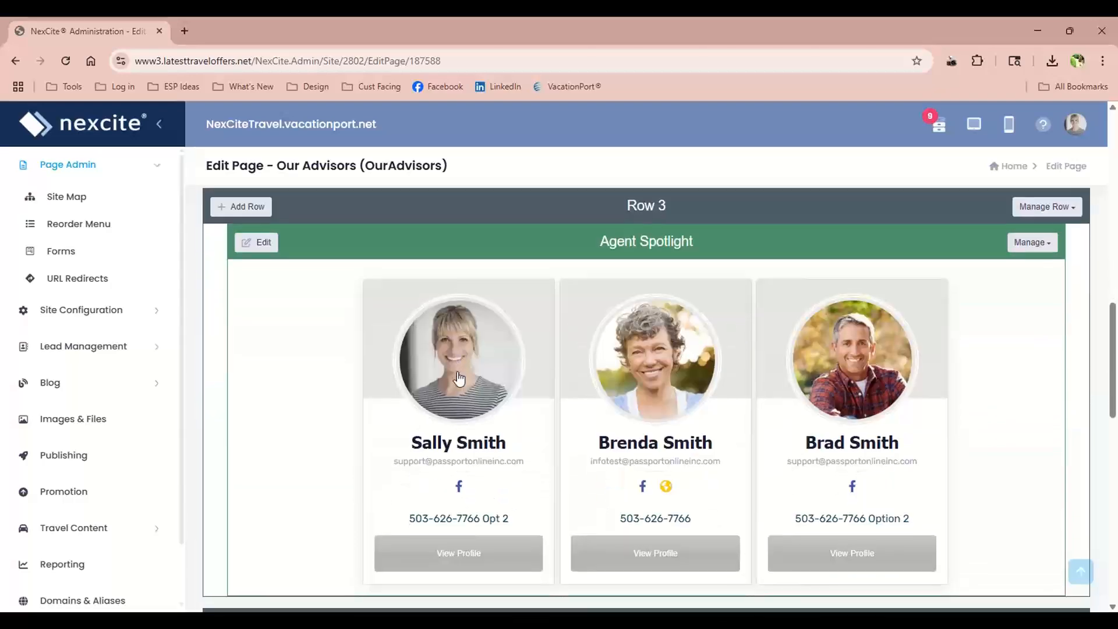
{"action": "scroll", "coordinate": [748, 314], "scroll_direction": "up", "scroll_amount": 5}
{"action": "scroll", "coordinate": [741, 324], "scroll_direction": "down", "scroll_amount": 6}
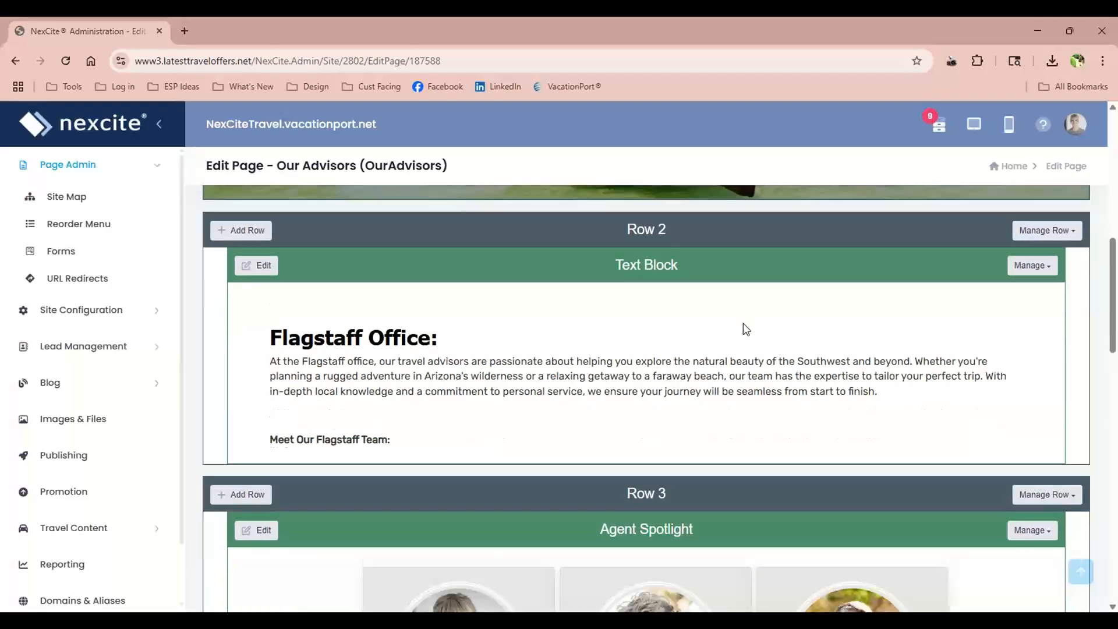
{"action": "scroll", "coordinate": [741, 327], "scroll_direction": "down", "scroll_amount": 10}
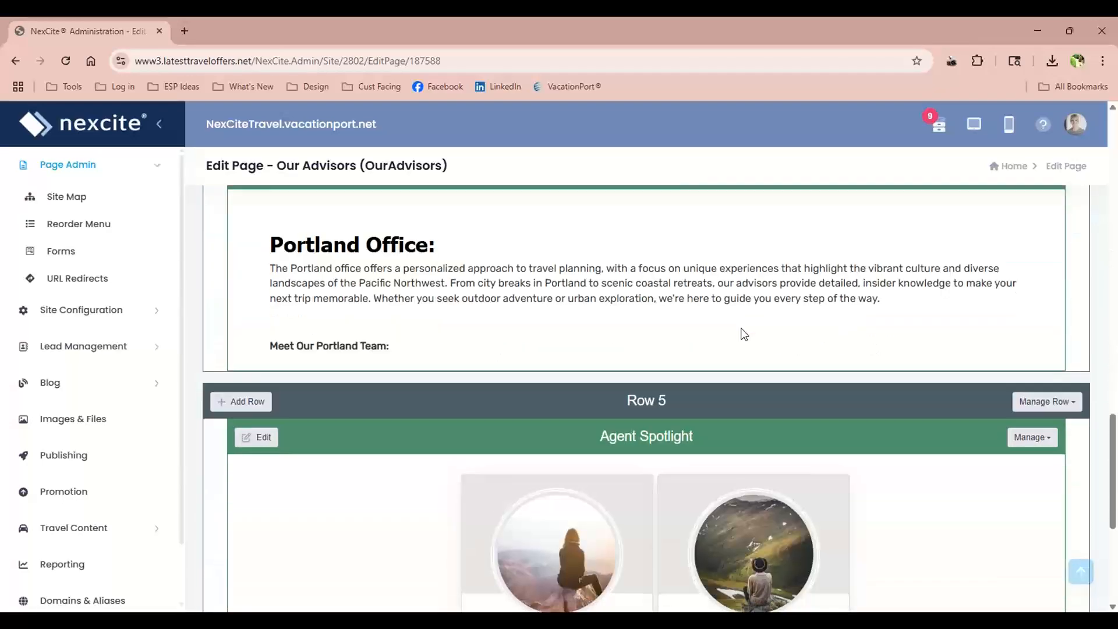
{"action": "left_click", "coordinate": [237, 504]}
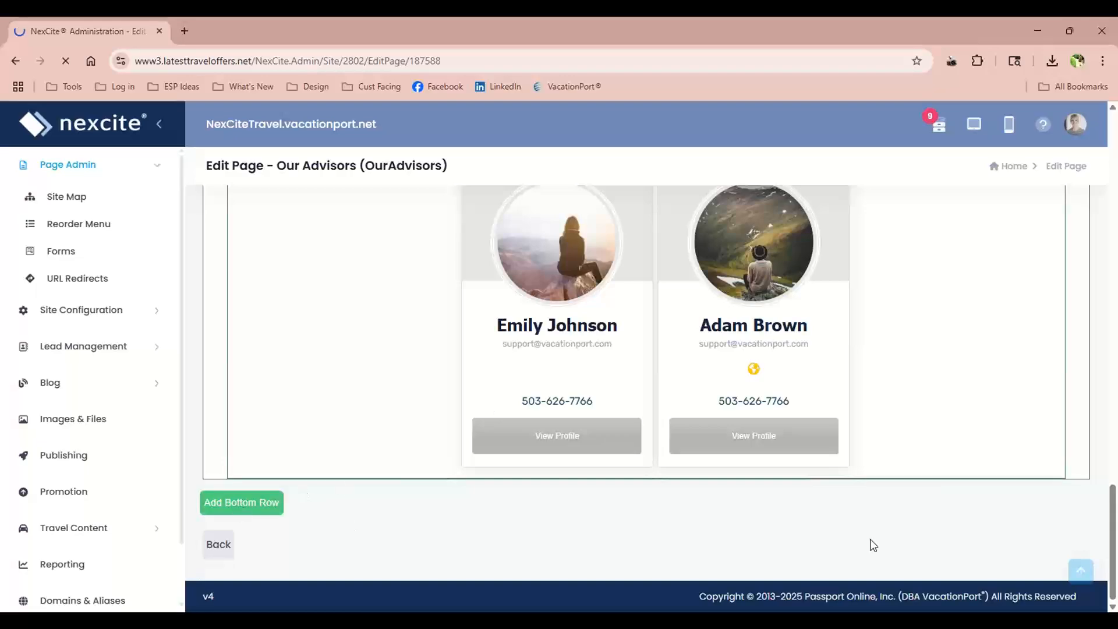
{"action": "left_click", "coordinate": [285, 321]}
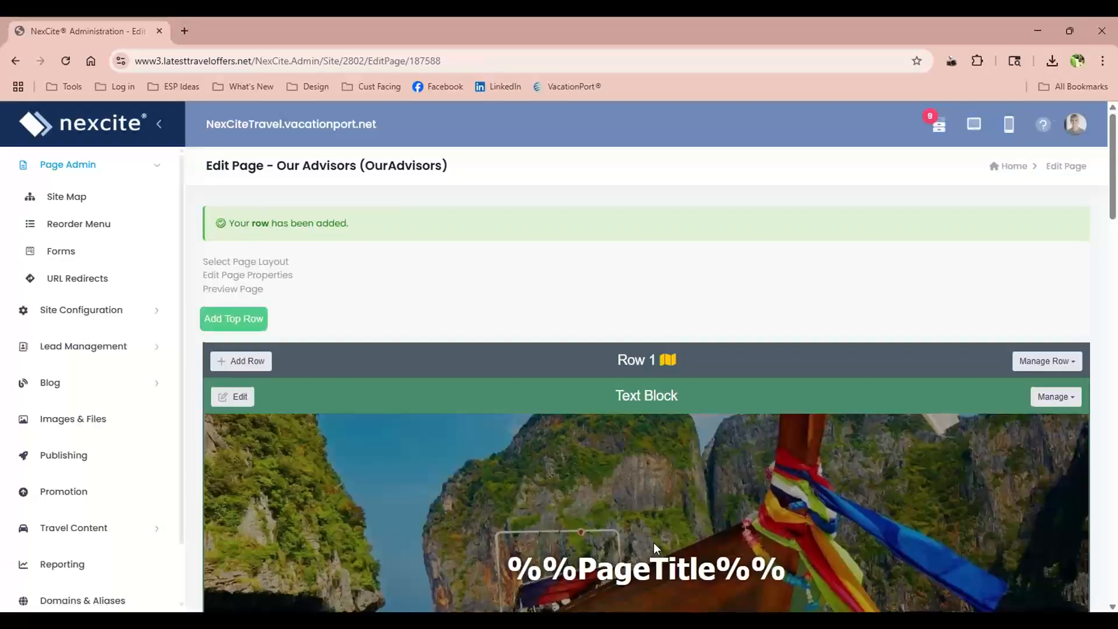
Step: Add an Agent Spotlight element to the empty content area of the new bottom row
{"action": "scroll", "coordinate": [653, 543], "scroll_direction": "down", "scroll_amount": 6}
{"action": "scroll", "coordinate": [652, 542], "scroll_direction": "down", "scroll_amount": 20}
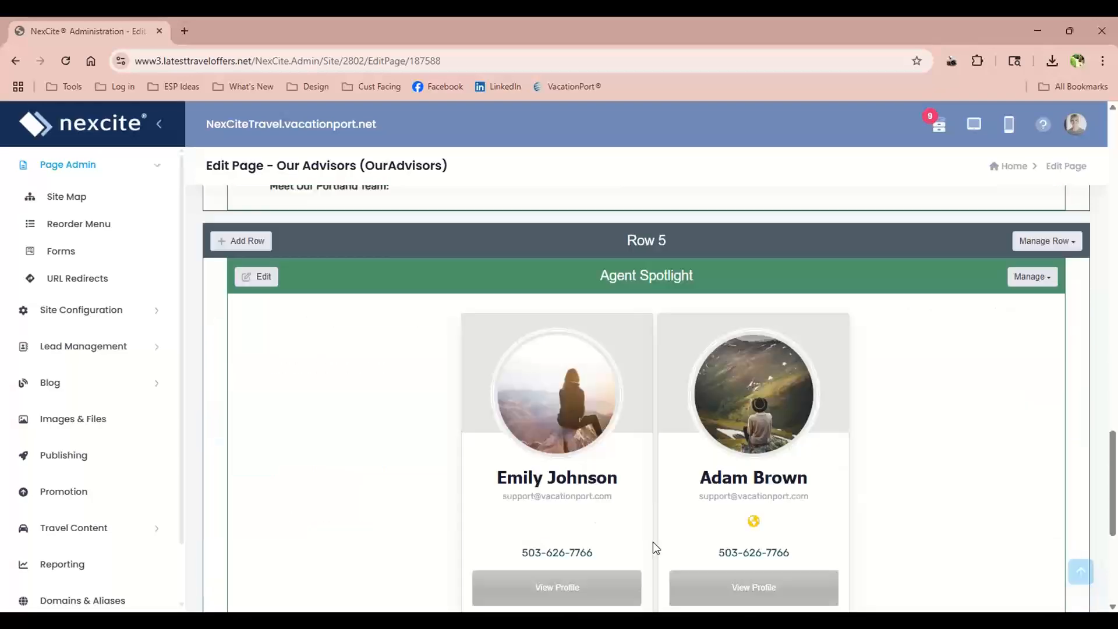
{"action": "scroll", "coordinate": [654, 548], "scroll_direction": "down", "scroll_amount": 1}
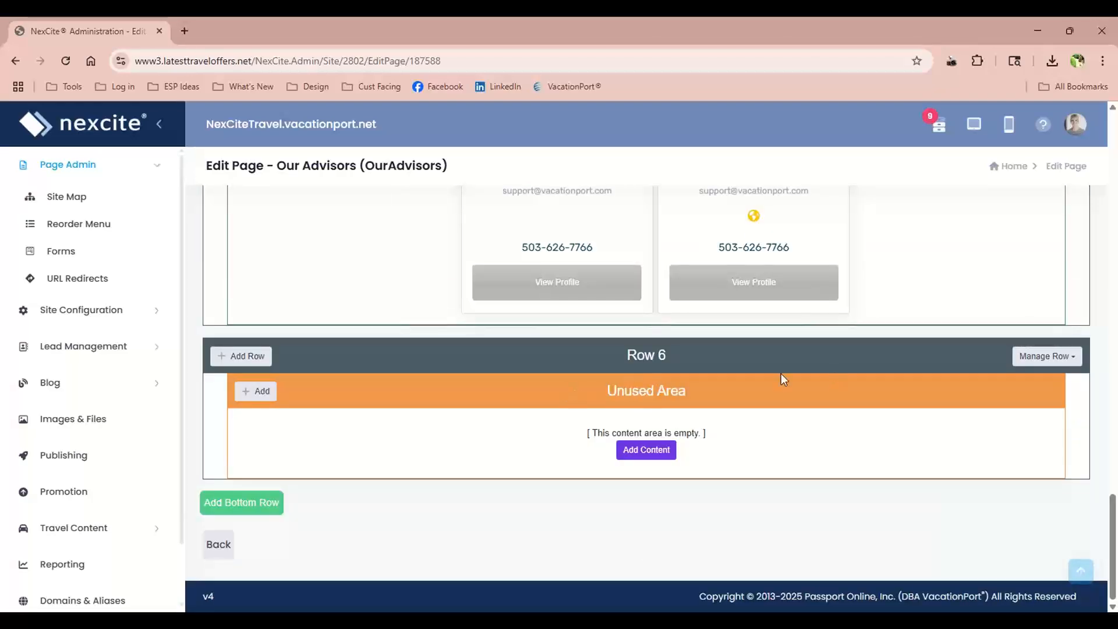
{"action": "left_click", "coordinate": [637, 452]}
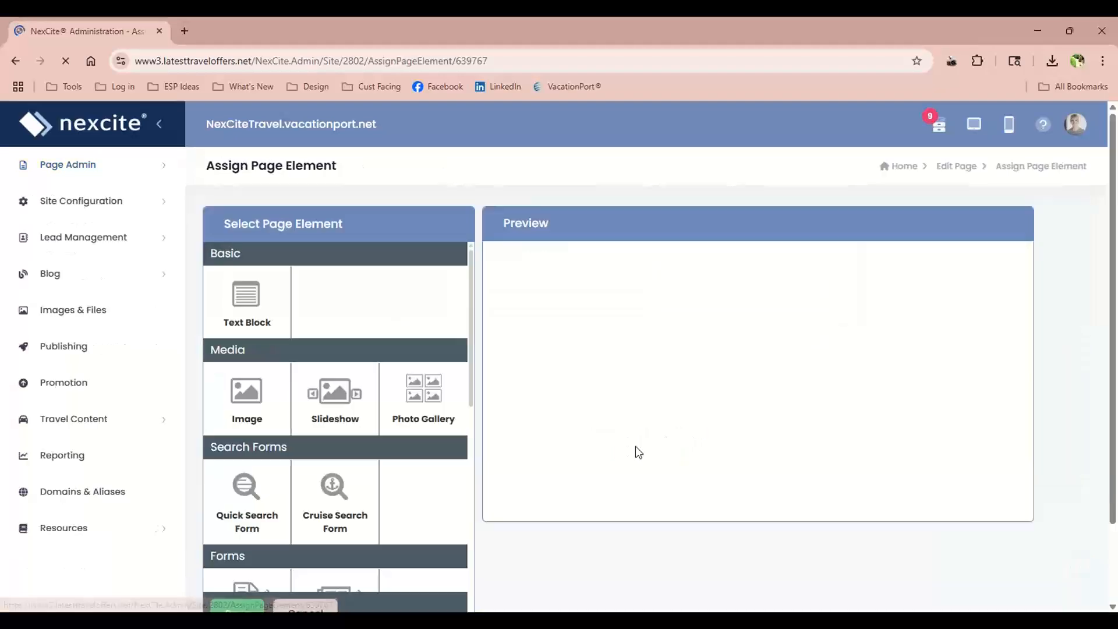
{"action": "scroll", "coordinate": [249, 387], "scroll_direction": "down", "scroll_amount": 8}
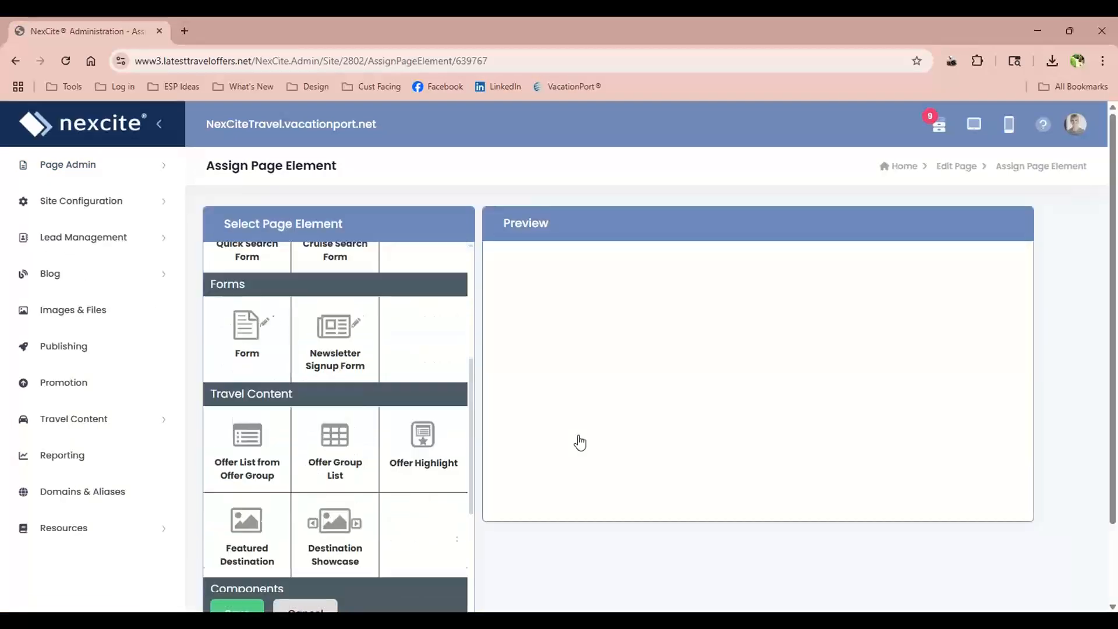
{"action": "scroll", "coordinate": [249, 387], "scroll_direction": "down", "scroll_amount": 3}
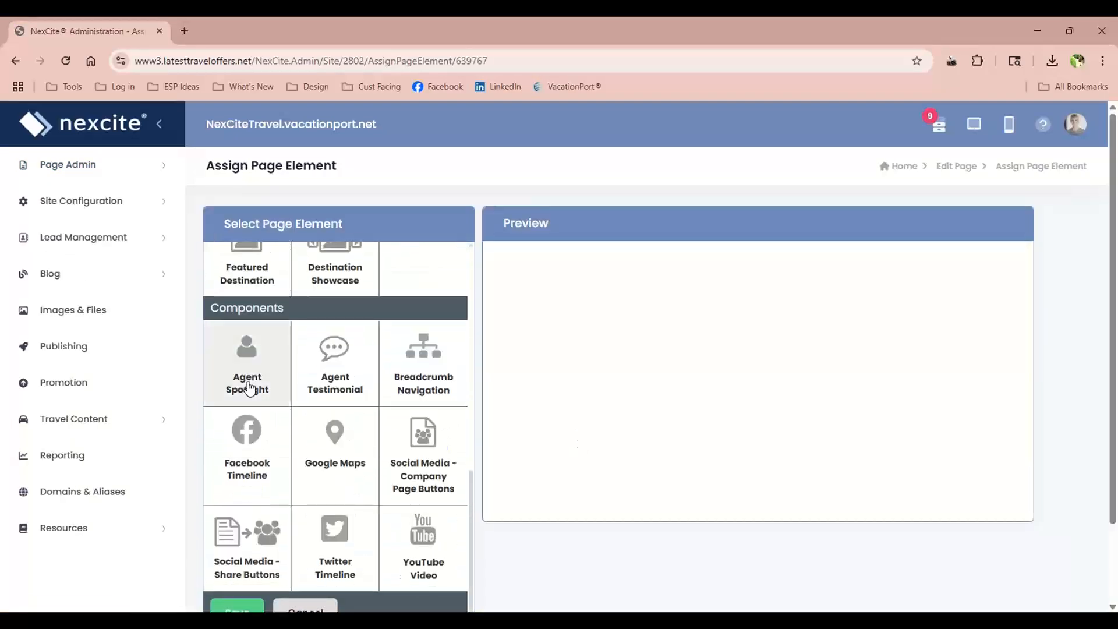
{"action": "left_click", "coordinate": [250, 387]}
{"action": "scroll", "coordinate": [641, 502], "scroll_direction": "down", "scroll_amount": 1}
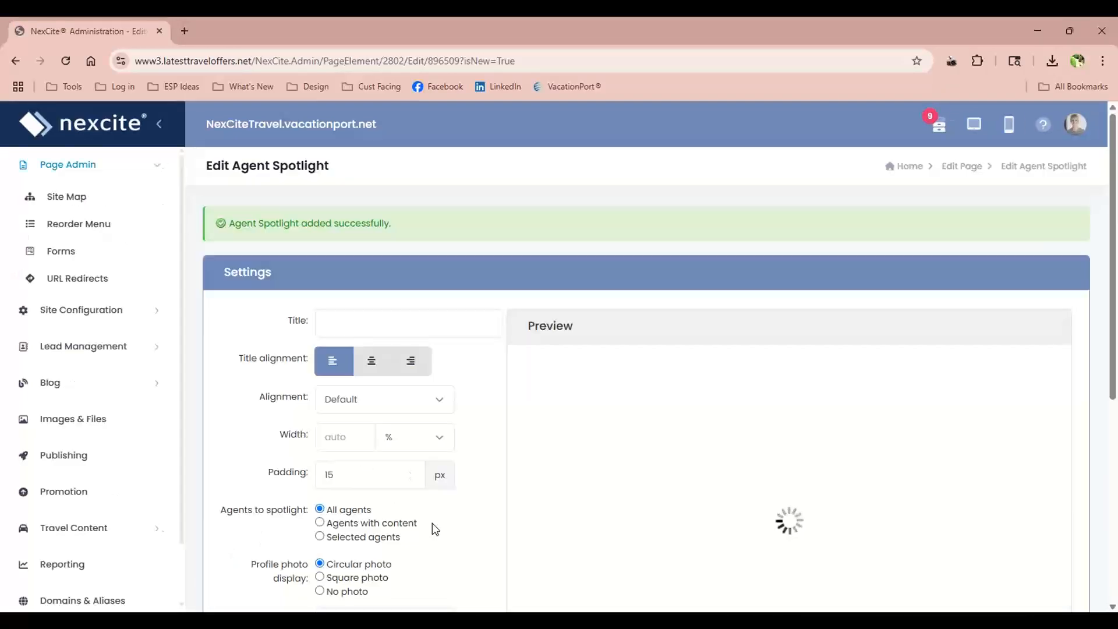
Step: Try the Selected agents spotlight option, switch back to All agents, and review the photo, agent count and card options
{"action": "scroll", "coordinate": [435, 529], "scroll_direction": "down", "scroll_amount": 2}
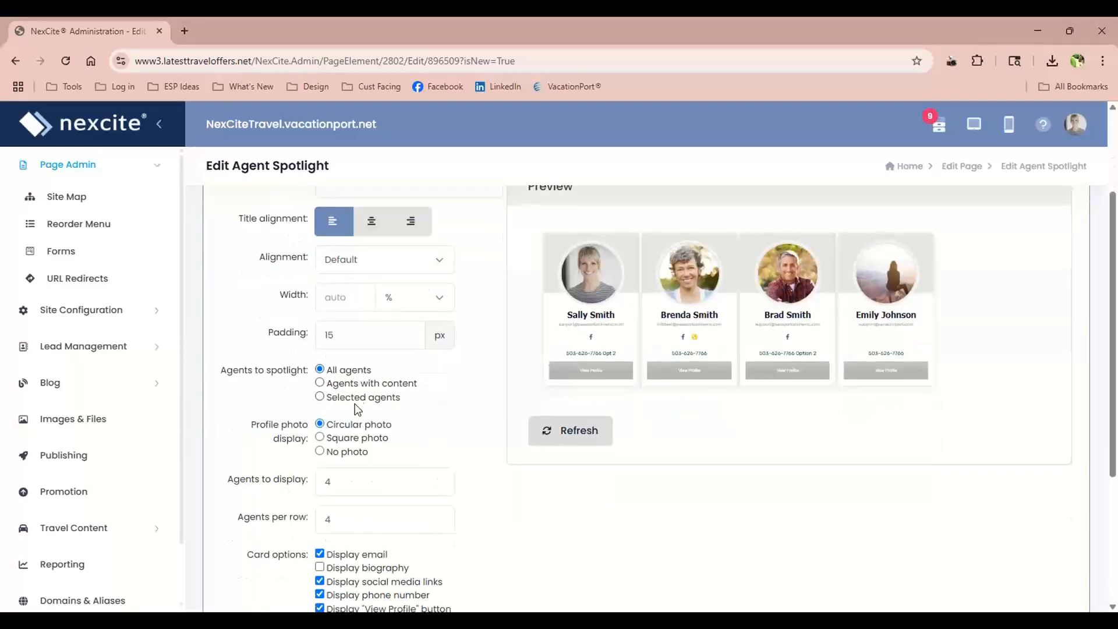
{"action": "left_click", "coordinate": [320, 397]}
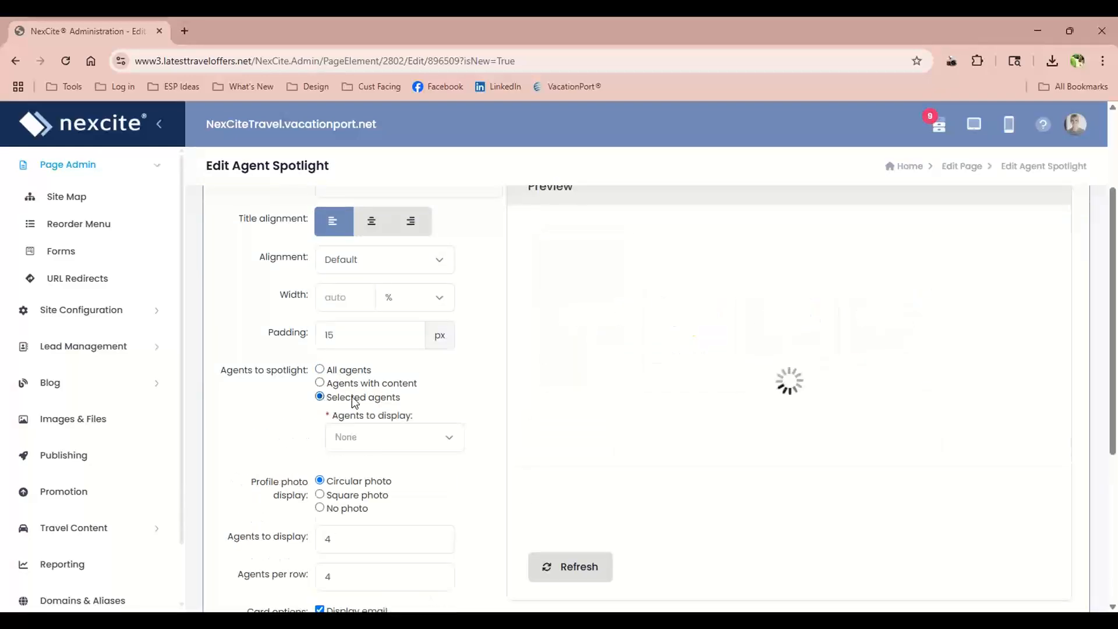
{"action": "left_click", "coordinate": [320, 371]}
{"action": "scroll", "coordinate": [305, 454], "scroll_direction": "down", "scroll_amount": 3}
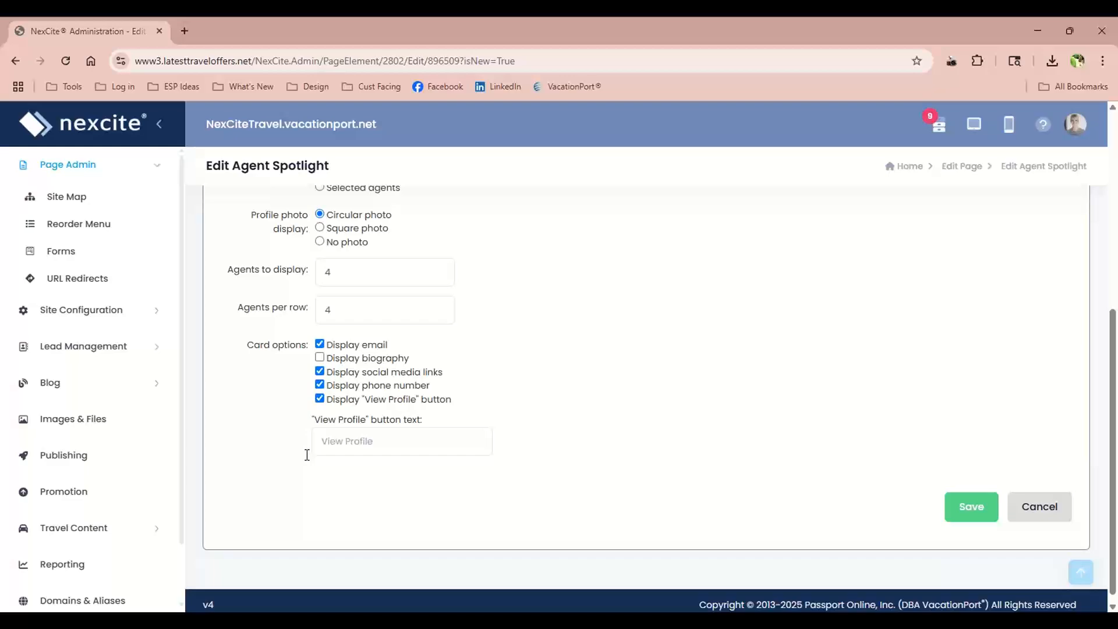
{"action": "scroll", "coordinate": [279, 463], "scroll_direction": "up", "scroll_amount": 6}
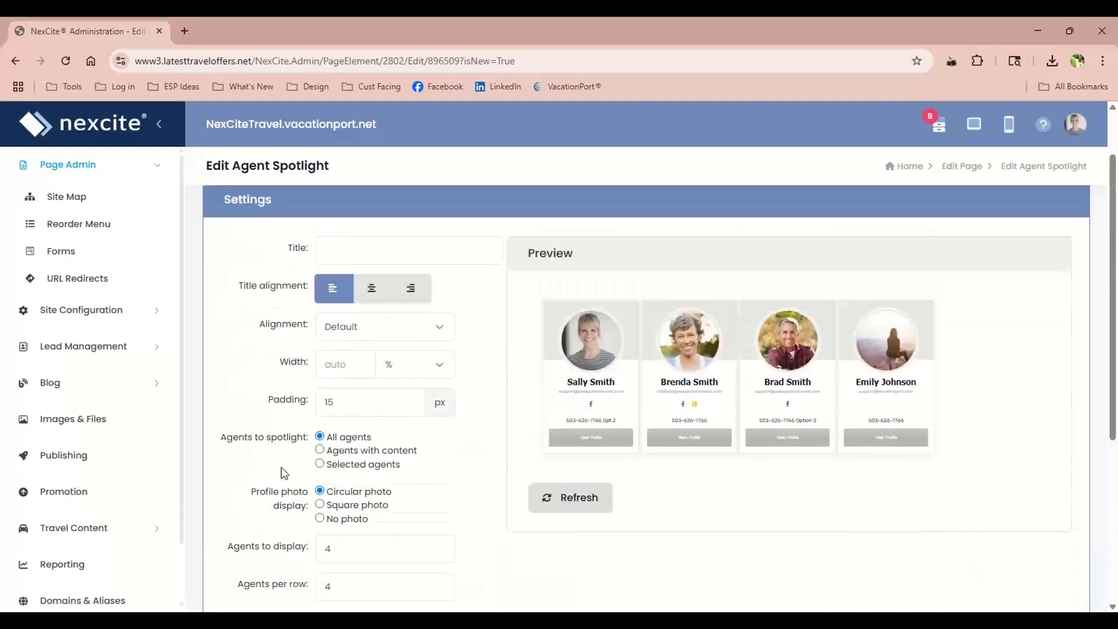